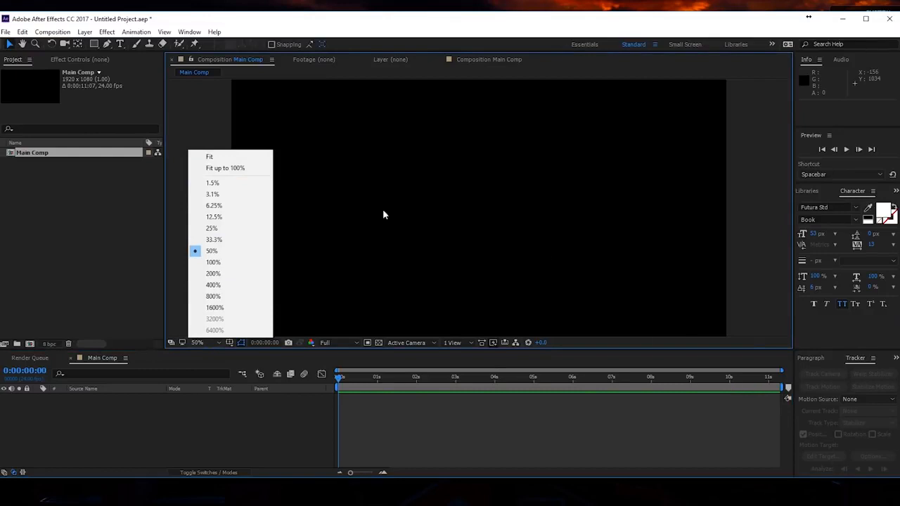
- Fit the composition view up to 100% and activate the Rectangle tool
click(230, 169)
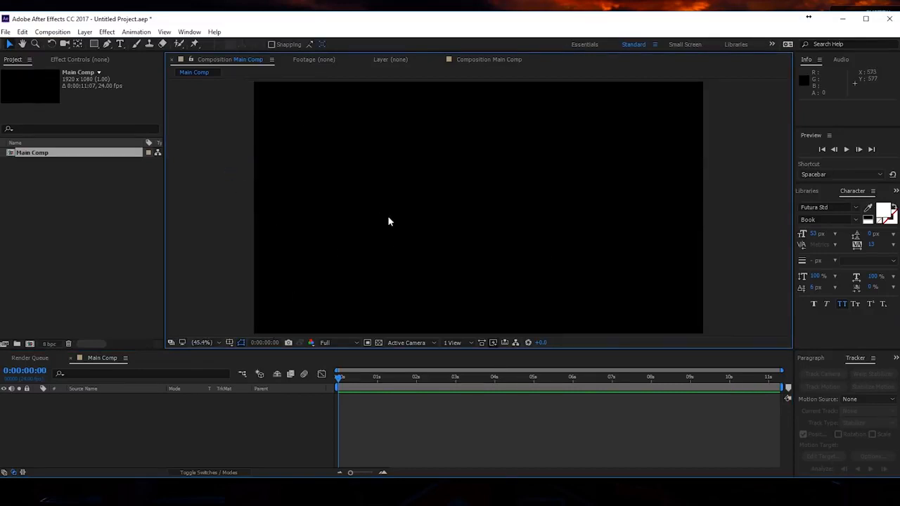
click(94, 45)
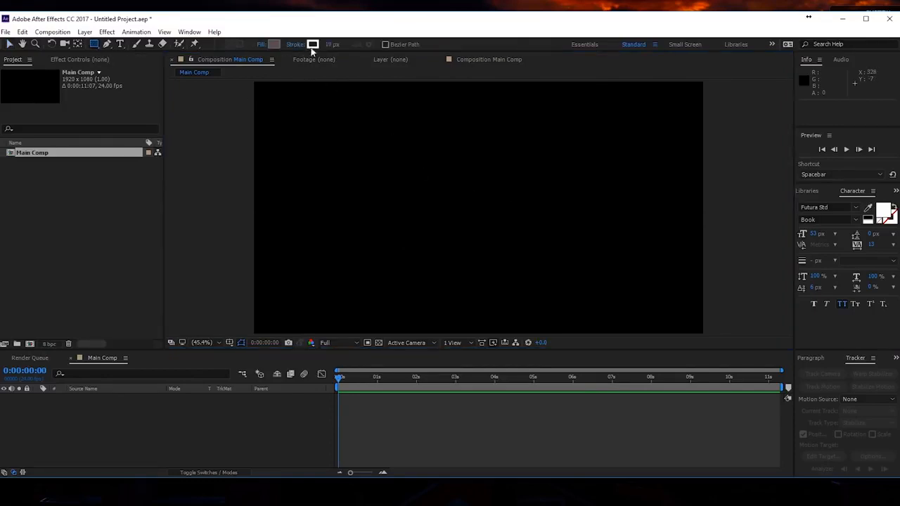
click(273, 44)
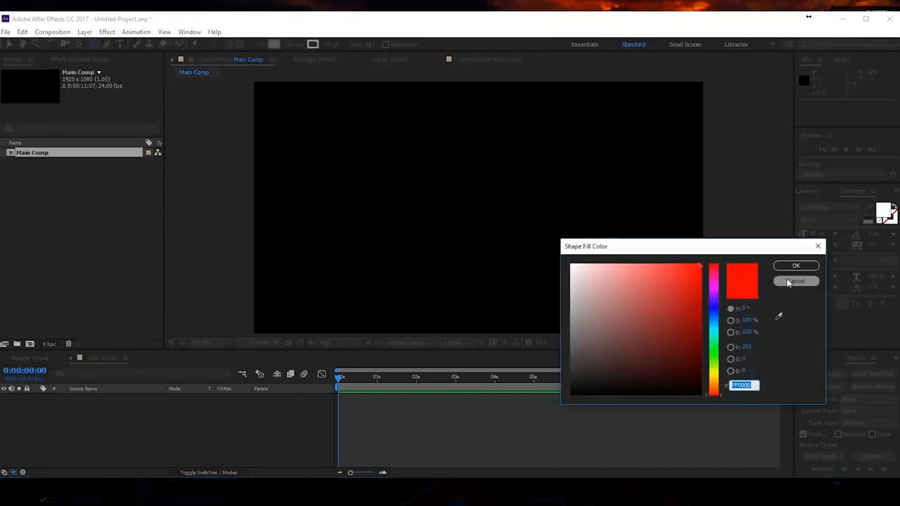
click(786, 282)
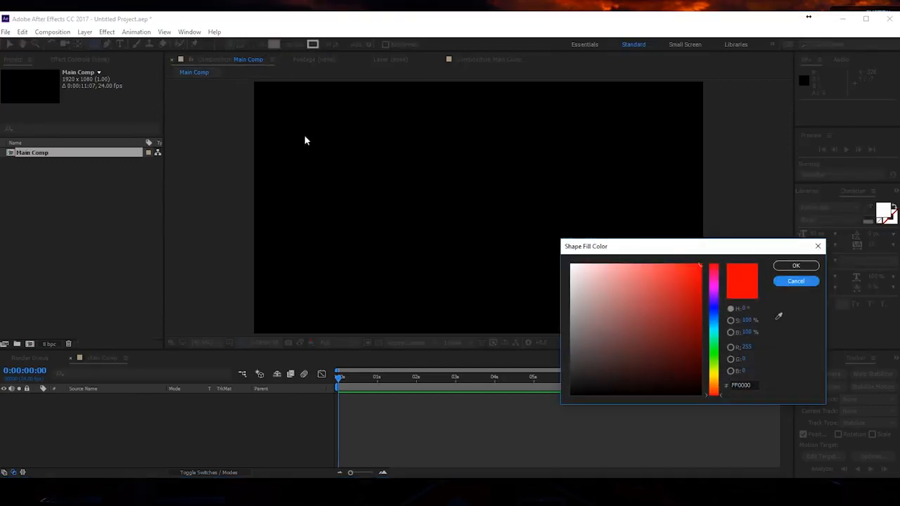
click(789, 281)
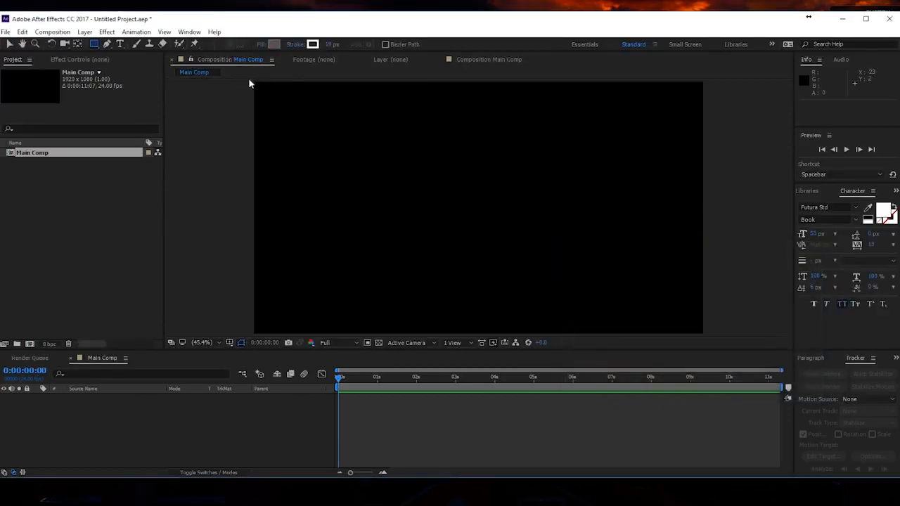
- Set the shape fill to none and confirm a white stroke color
click(261, 45)
click(399, 213)
click(422, 274)
click(313, 44)
click(789, 266)
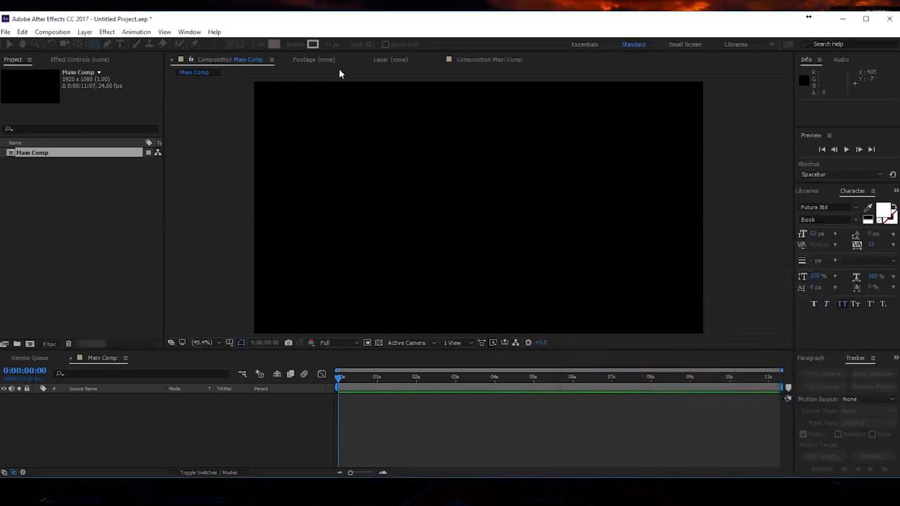
- Draw a horizontal rectangle about 1174 by 220 px and centre it horizontally and vertically in the composition
click(331, 44)
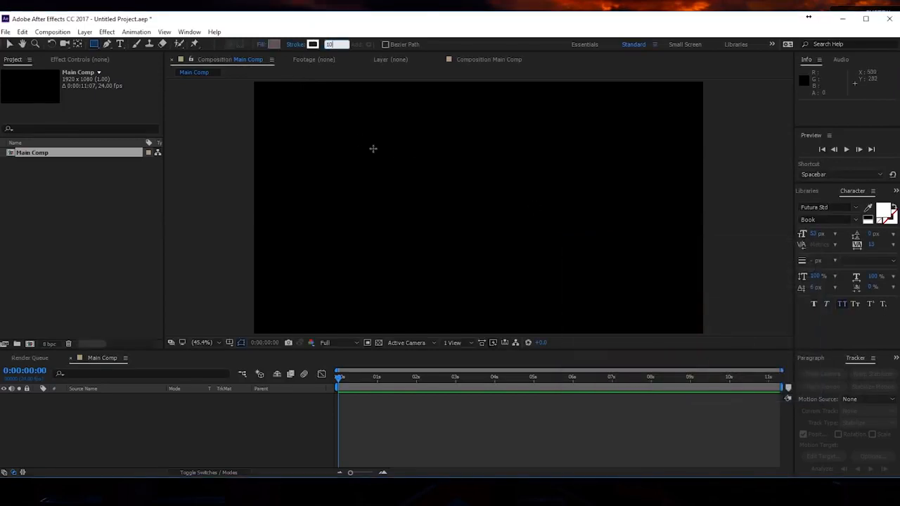
mouse_move(330, 162)
mouse_down()
mouse_move(426, 202)
mouse_move(589, 223)
mouse_move(602, 215)
mouse_move(573, 222)
mouse_move(625, 237)
mouse_move(613, 236)
mouse_move(623, 229)
mouse_move(618, 235)
mouse_up()
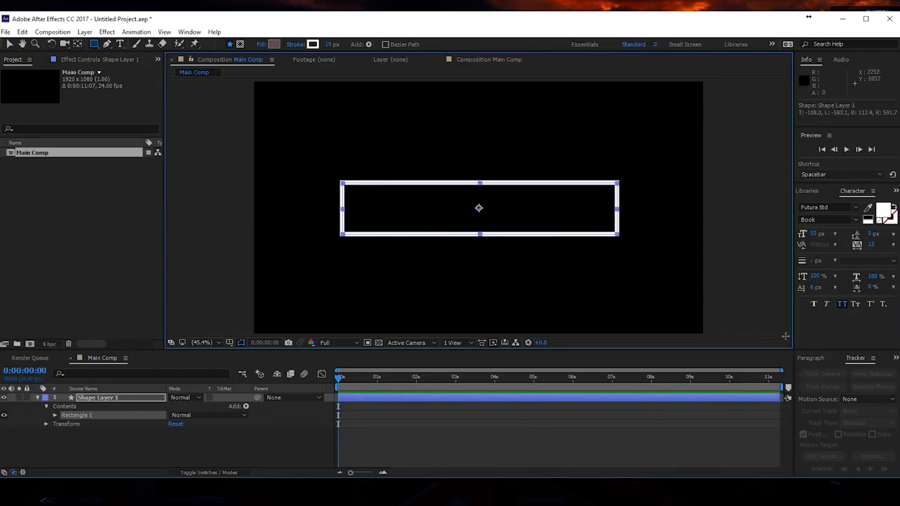
click(810, 360)
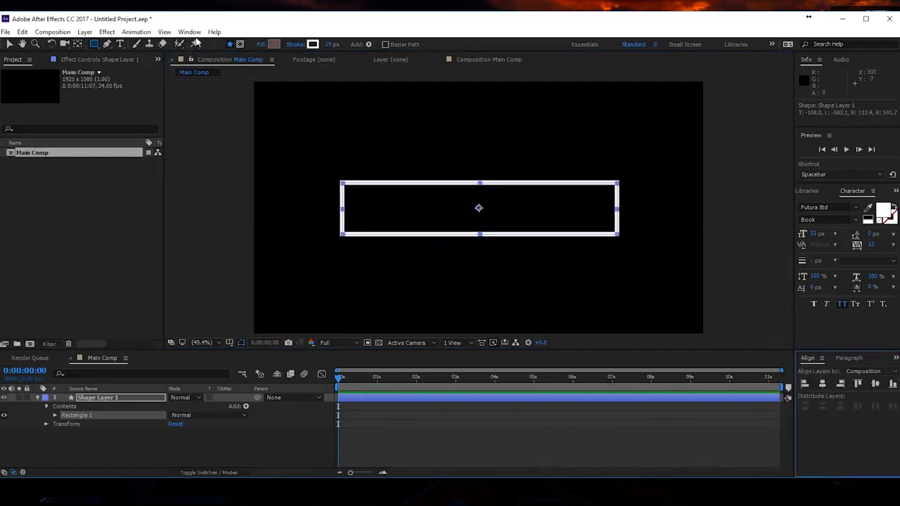
click(190, 32)
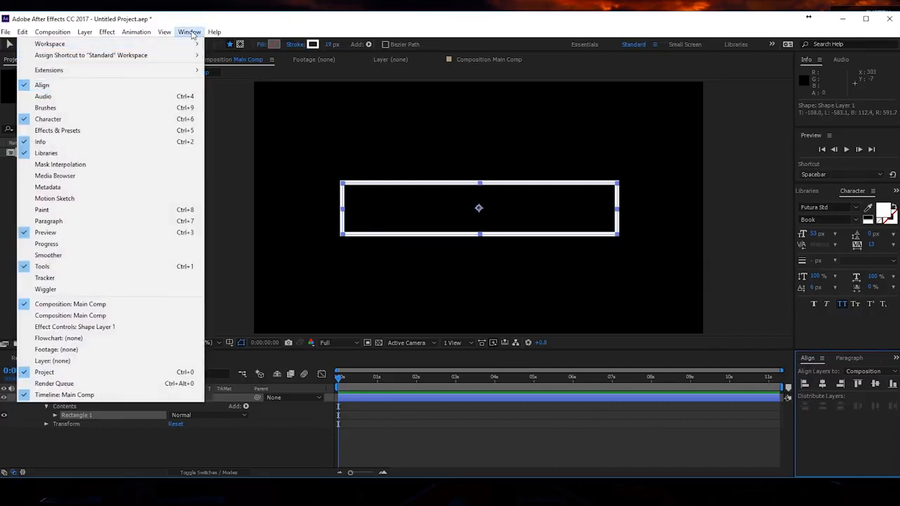
click(194, 32)
click(821, 384)
click(874, 384)
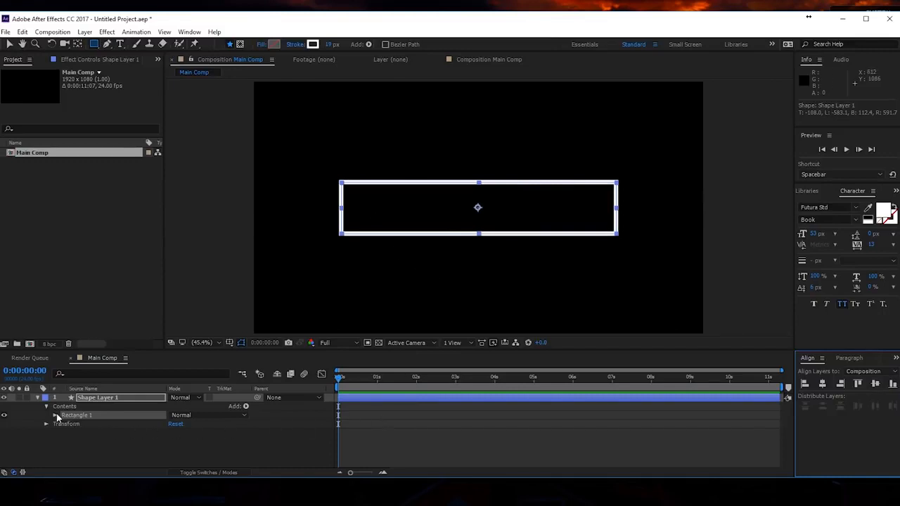
- Enlarge the timeline and examine the rectangle's path, stroke and transform properties in the shape layer
click(90, 399)
click(37, 398)
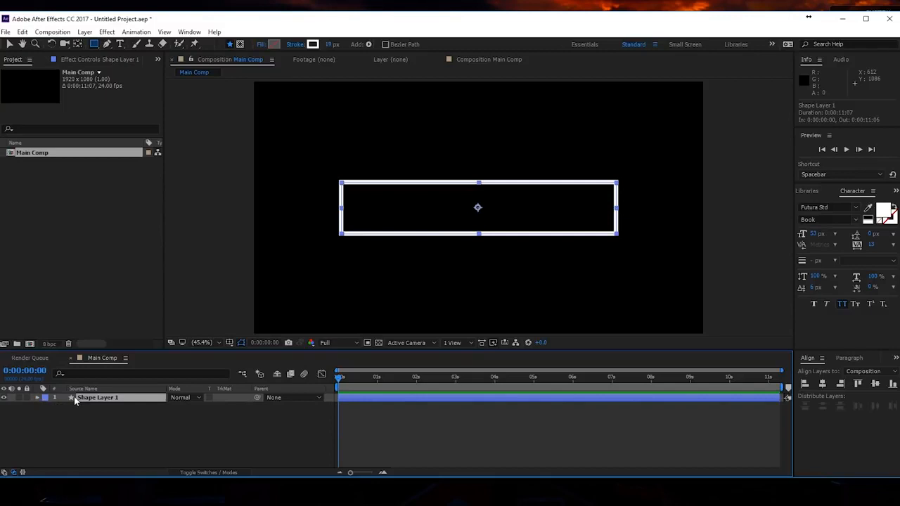
click(38, 398)
click(55, 415)
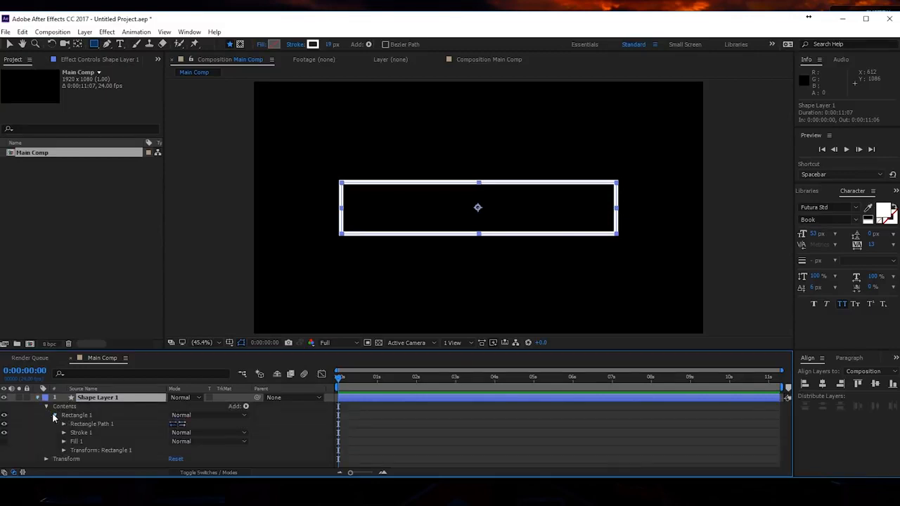
click(63, 451)
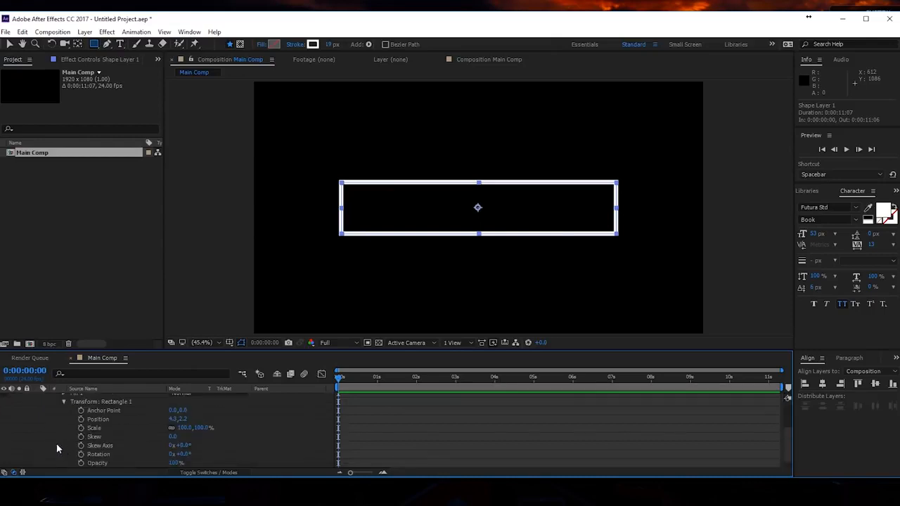
drag(123, 349, 135, 284)
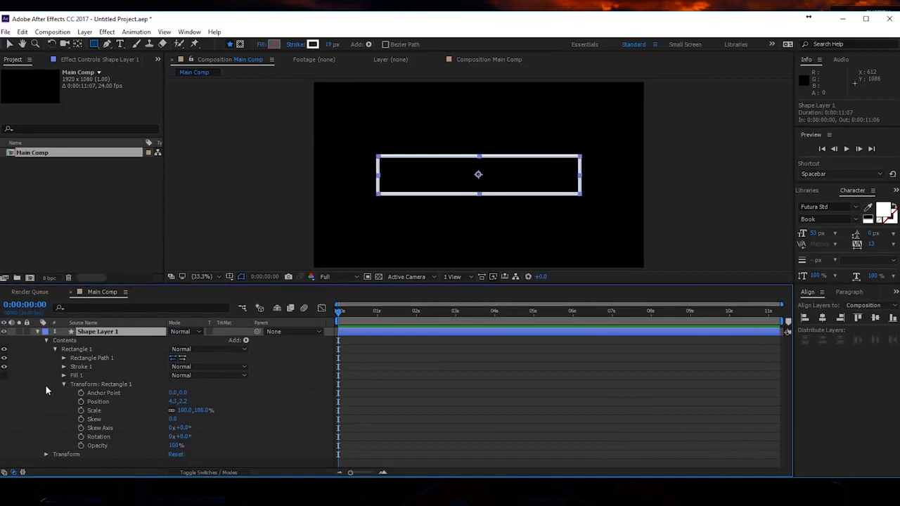
click(64, 359)
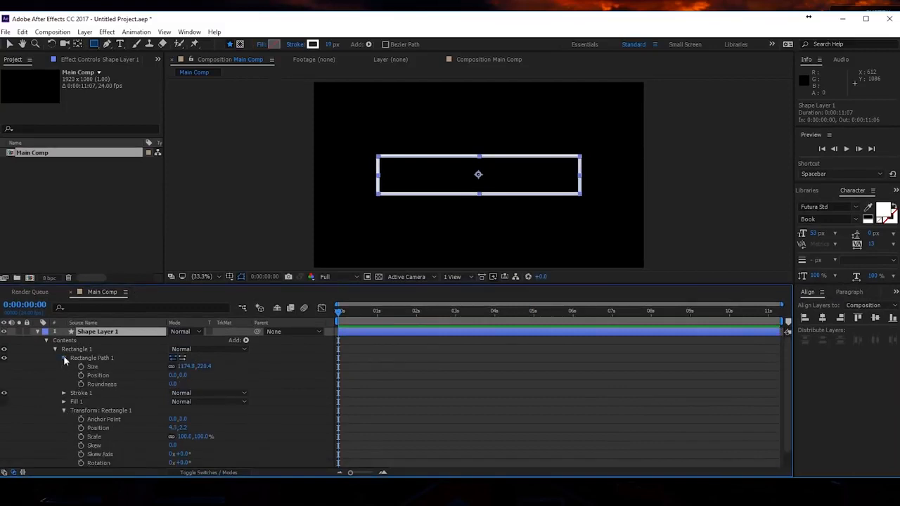
click(64, 393)
scroll(49, 391, down, 3)
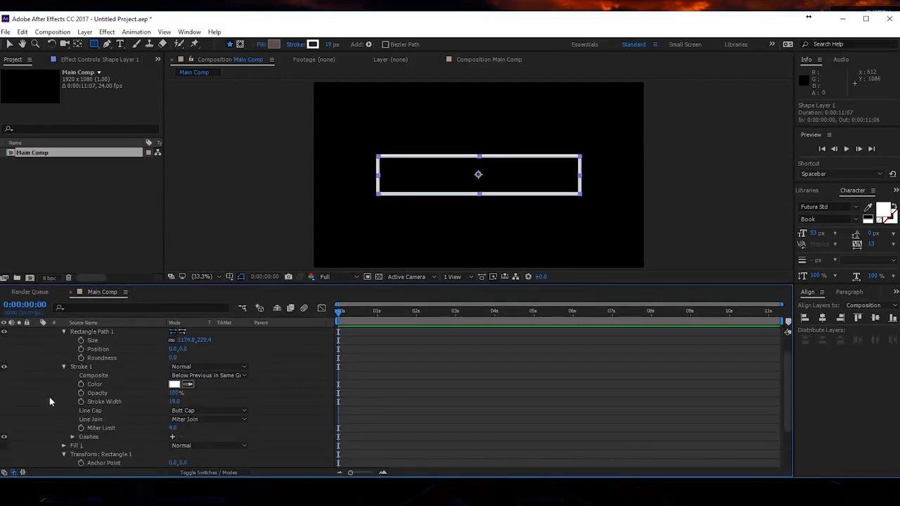
scroll(59, 405, up, 3)
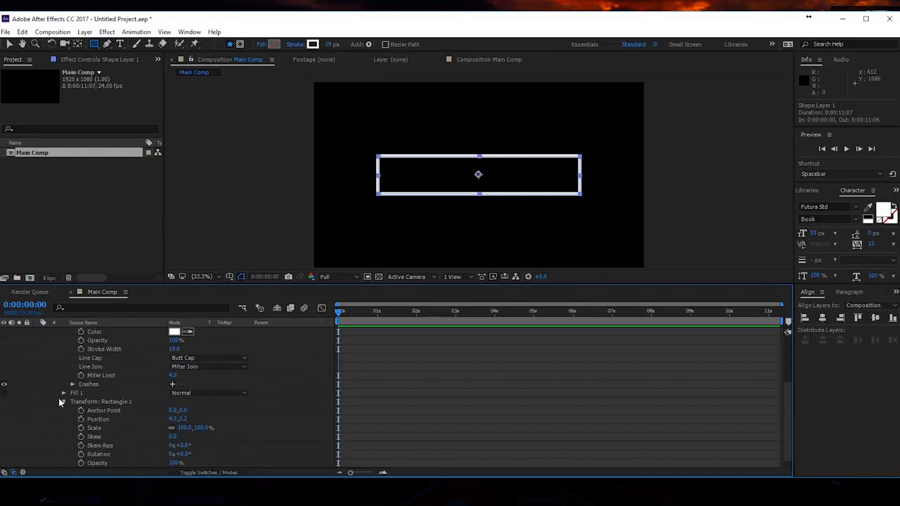
scroll(112, 422, down, 2)
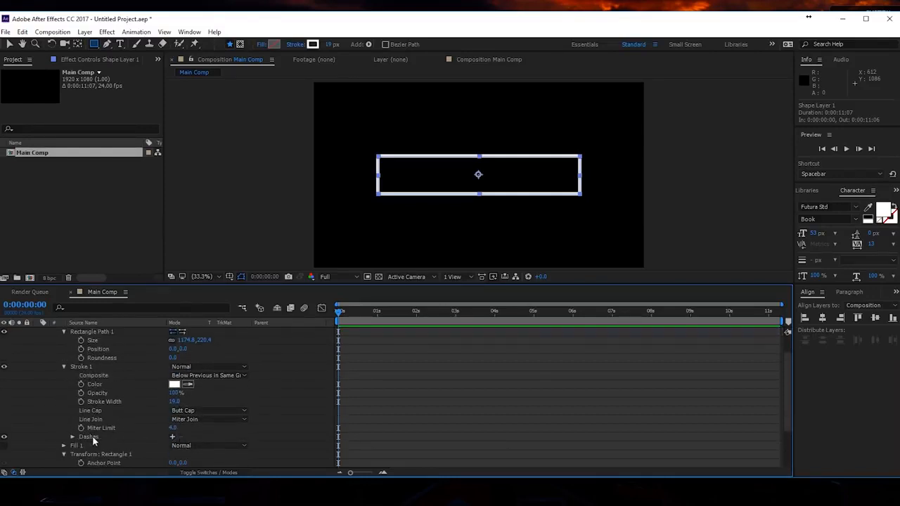
- Try stroke widths of 7 and 10 on the rectangle's outline
click(173, 402)
text(7)
key(Return)
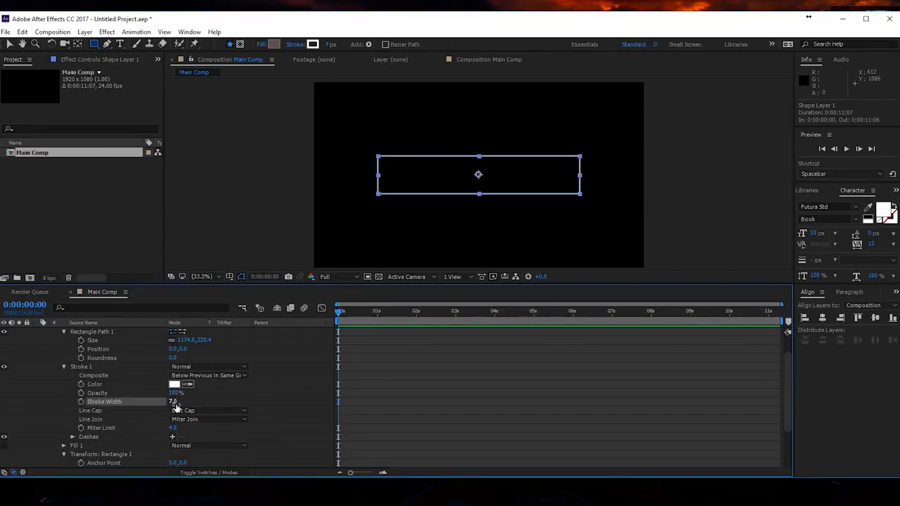
click(173, 402)
text(10)
key(Return)
- Set the rectangle's stroke width to 12 and deselect the layer
click(173, 401)
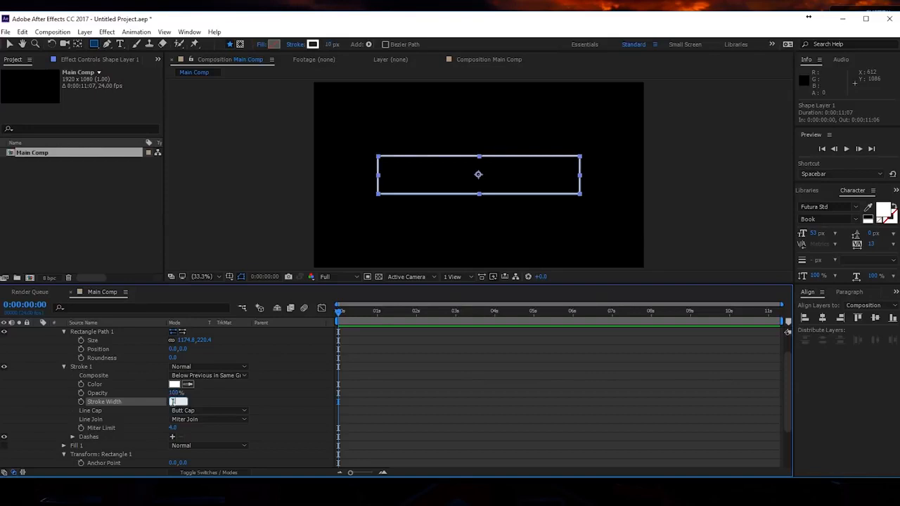
text(12)
key(Return)
click(416, 364)
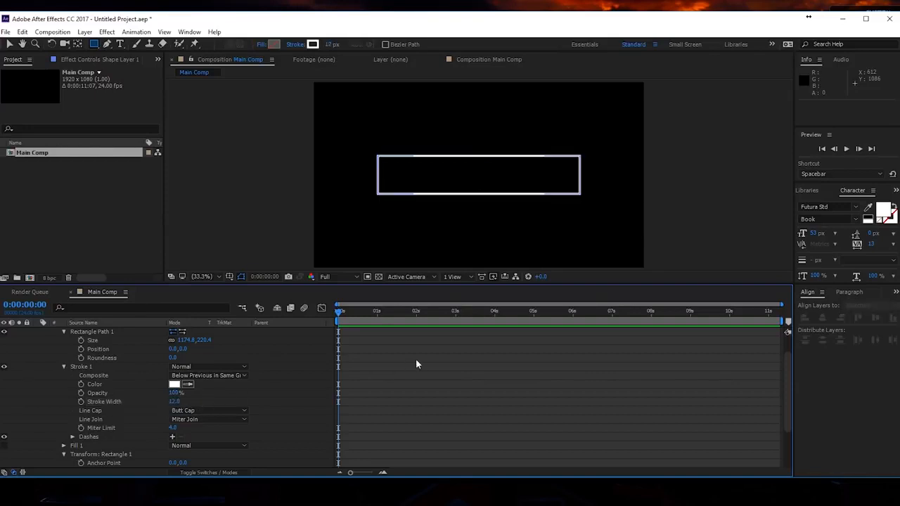
- Add Trim Paths to the shape layer's contents and reveal its properties
scroll(178, 365, up, 1)
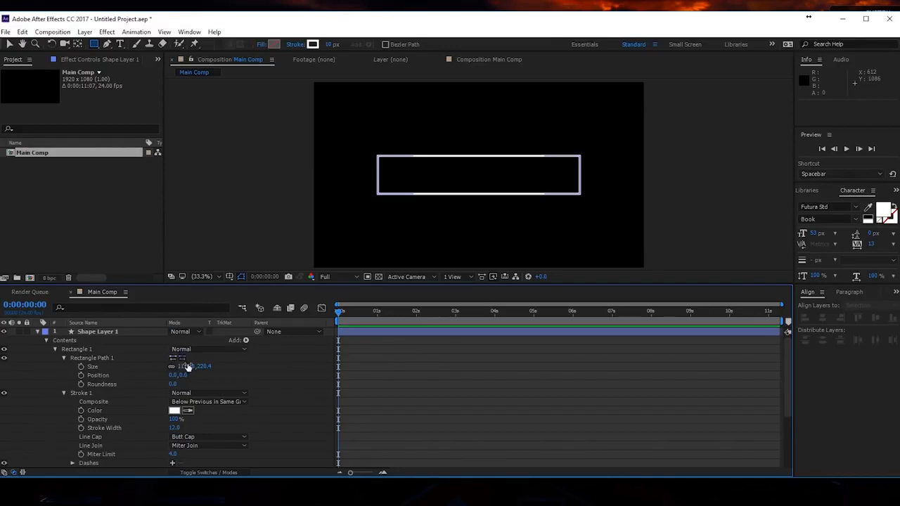
click(246, 340)
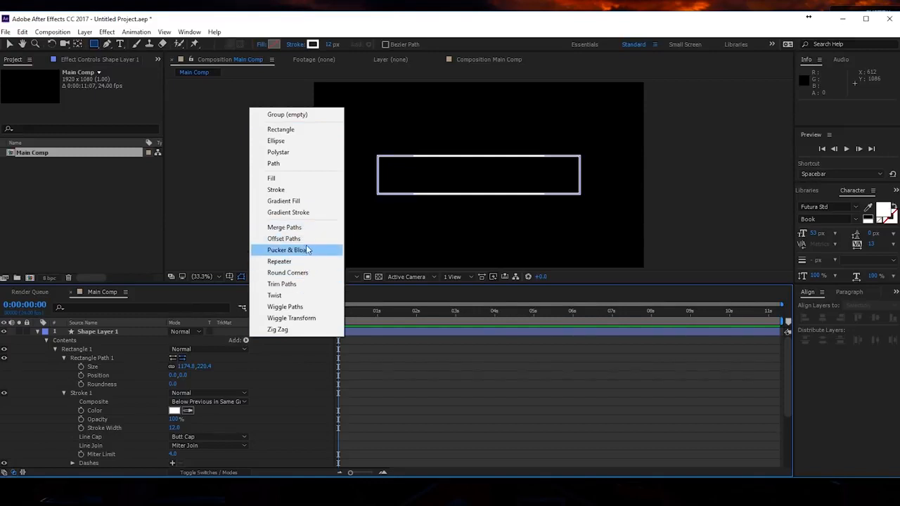
click(282, 284)
scroll(117, 434, down, 1)
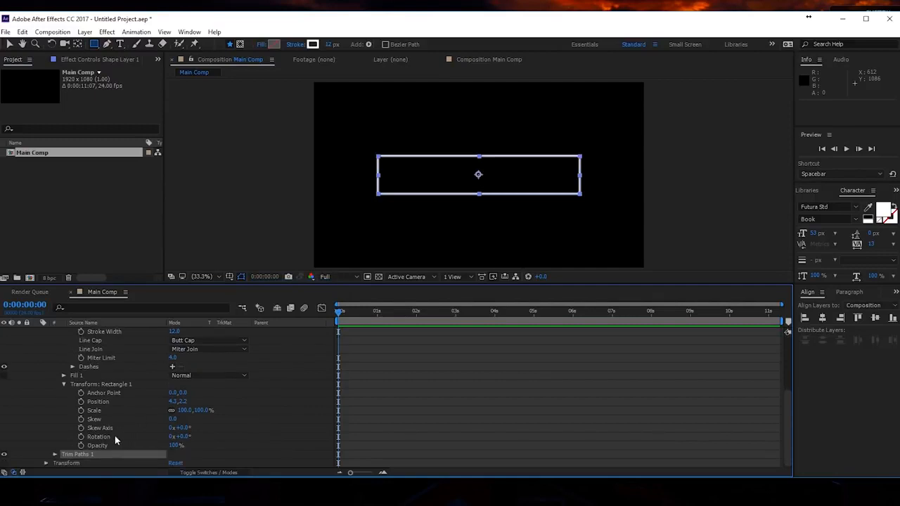
click(55, 455)
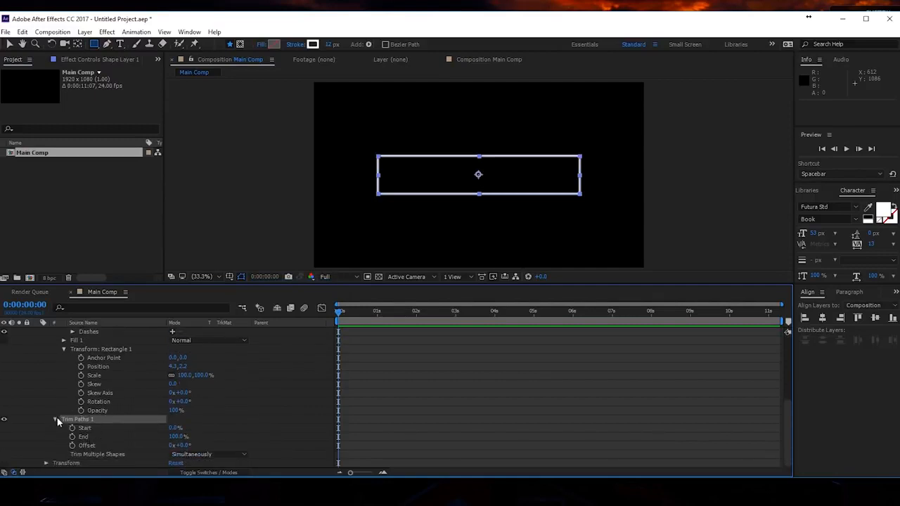
- Keyframe the Trim Paths Start from 100% at 0:00:00:00 to 0% at 0:00:01:23, and preview the animation
drag(173, 428, 262, 426)
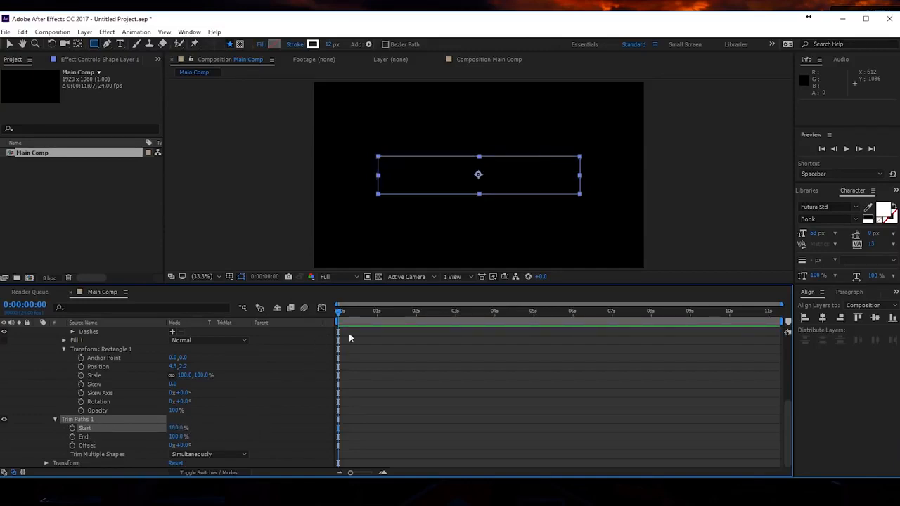
click(71, 428)
drag(383, 320, 415, 315)
drag(176, 429, 60, 434)
click(505, 362)
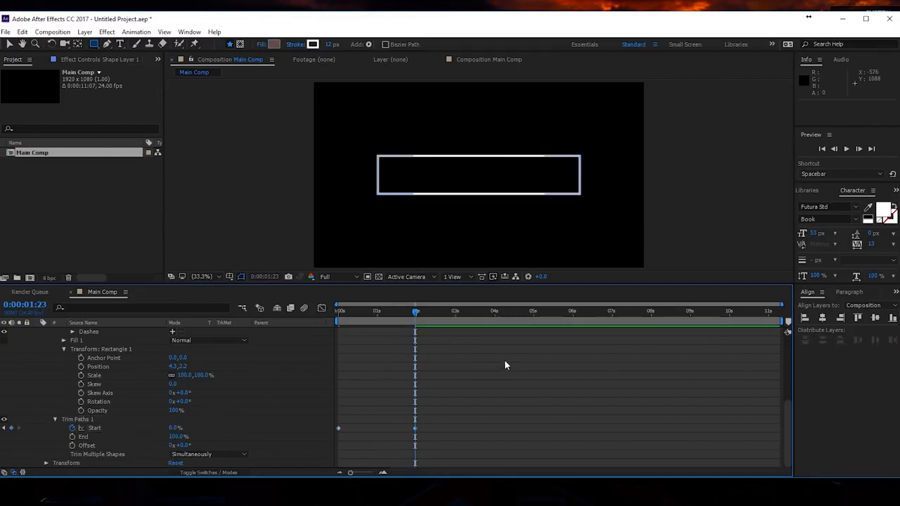
key(space)
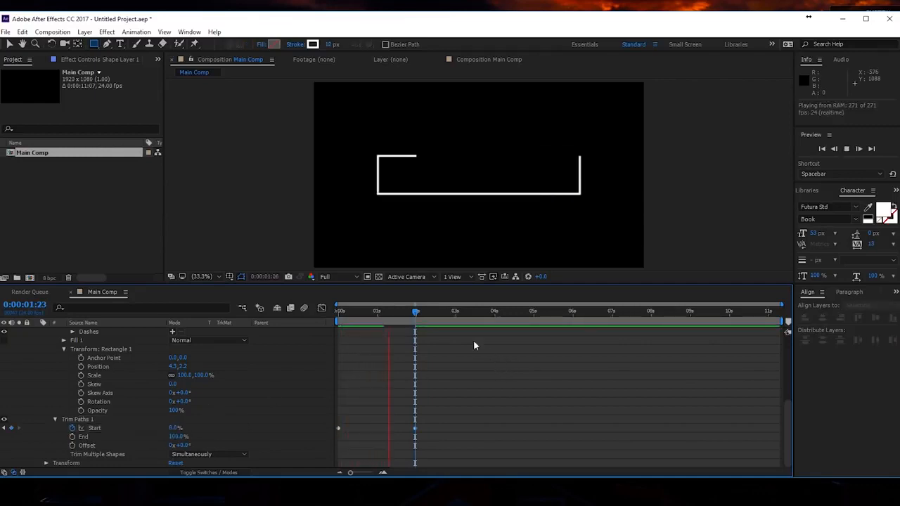
- Apply Easy Ease to both Start keyframes of Trim Paths
click(417, 312)
drag(468, 399, 385, 437)
right_click(413, 428)
mouse_move(439, 423)
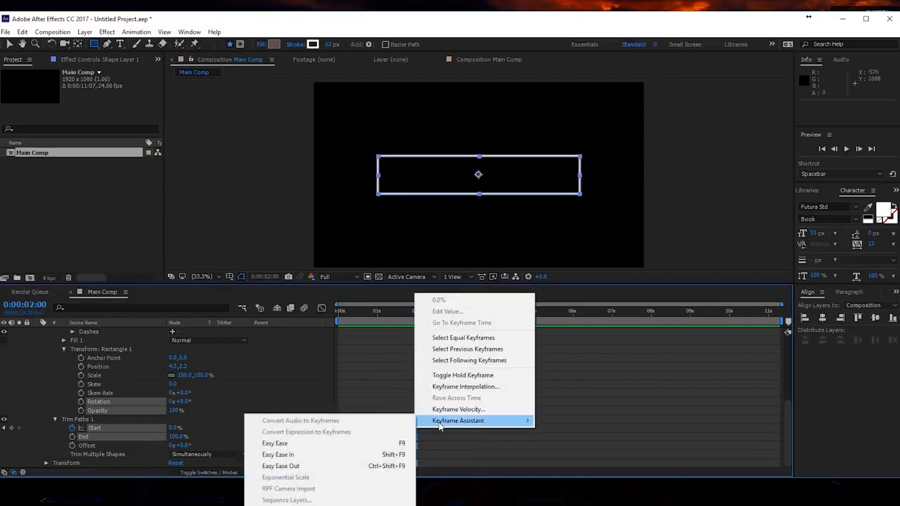
click(278, 444)
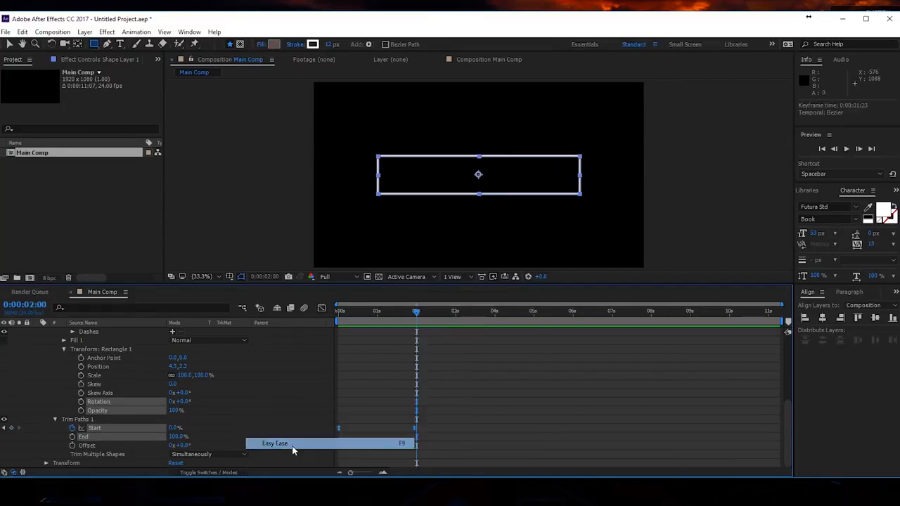
- Show the speed graph for Start and extend both keyframes' easing handles inward to form a sharp early speed peak
click(321, 308)
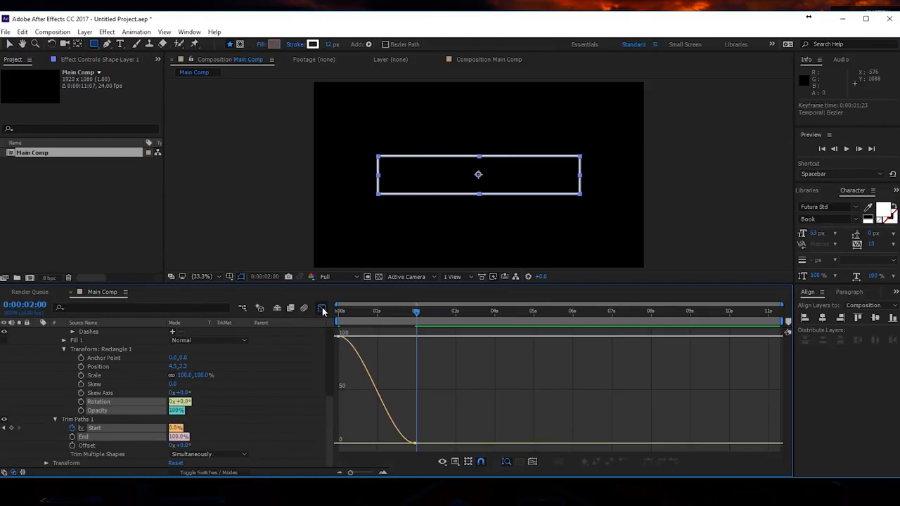
right_click(353, 360)
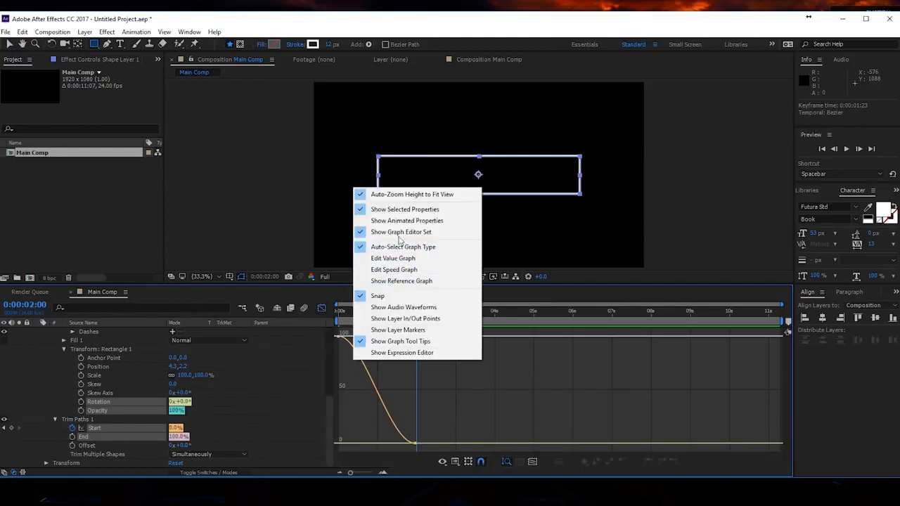
click(394, 271)
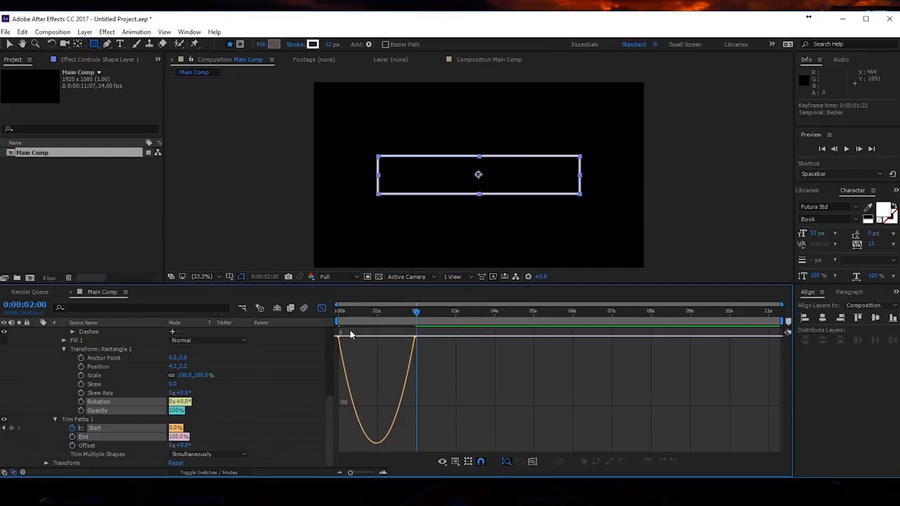
drag(324, 342, 363, 337)
drag(431, 332, 391, 337)
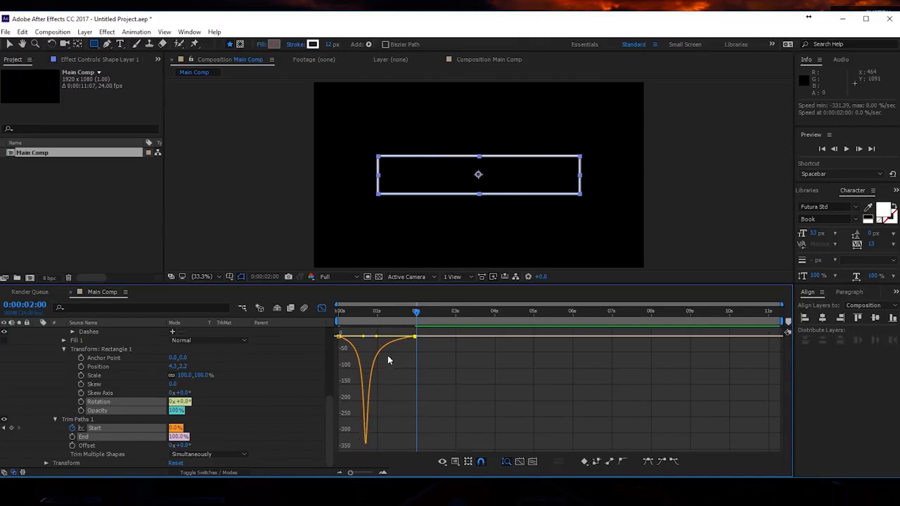
- Preview the eased stroke animation, park at 0:00:01:11 and set the Trim Paths Offset to -58°
key(space)
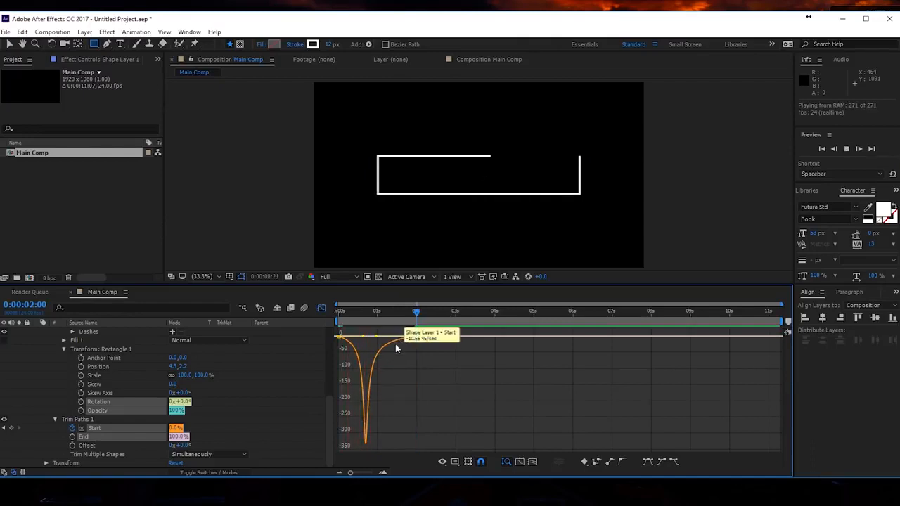
click(395, 313)
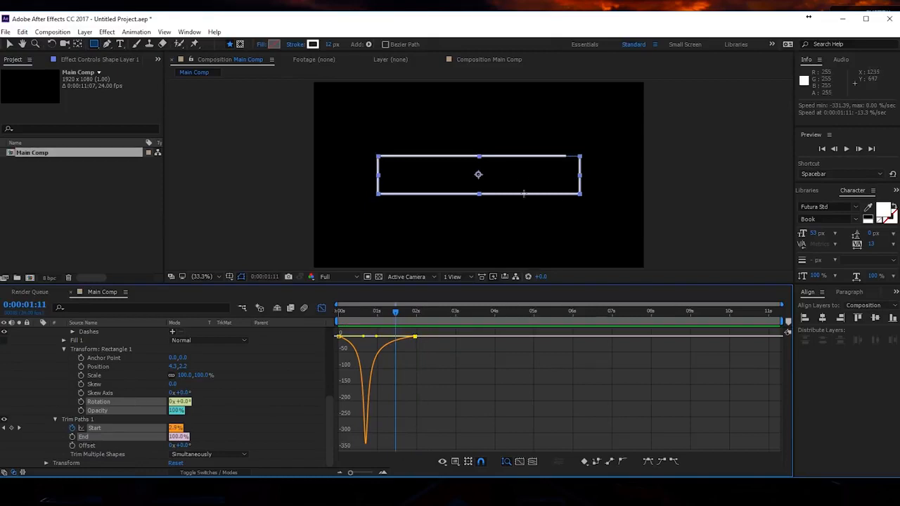
click(195, 445)
drag(198, 444, 142, 436)
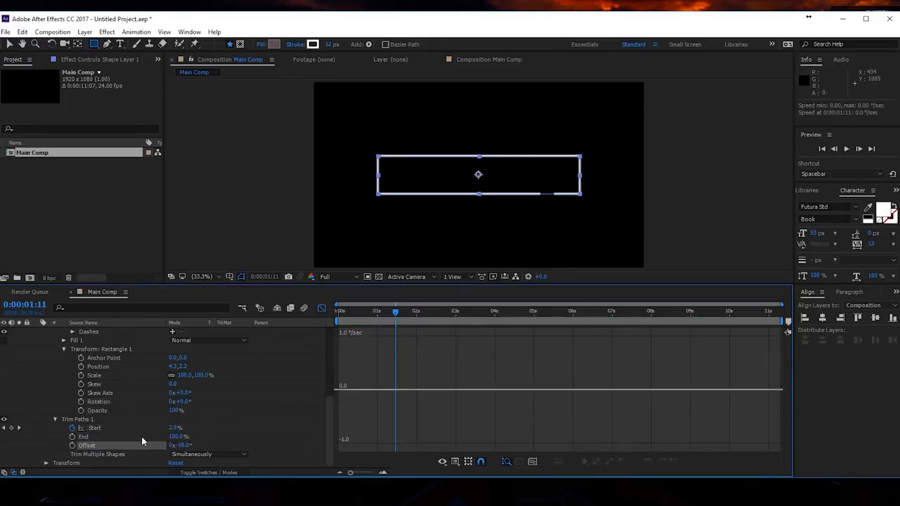
- Keyframe the Trim Paths Offset from -58° at 0:00:00:00 to a slightly more negative angle at 0:00:05:00
drag(378, 319, 333, 314)
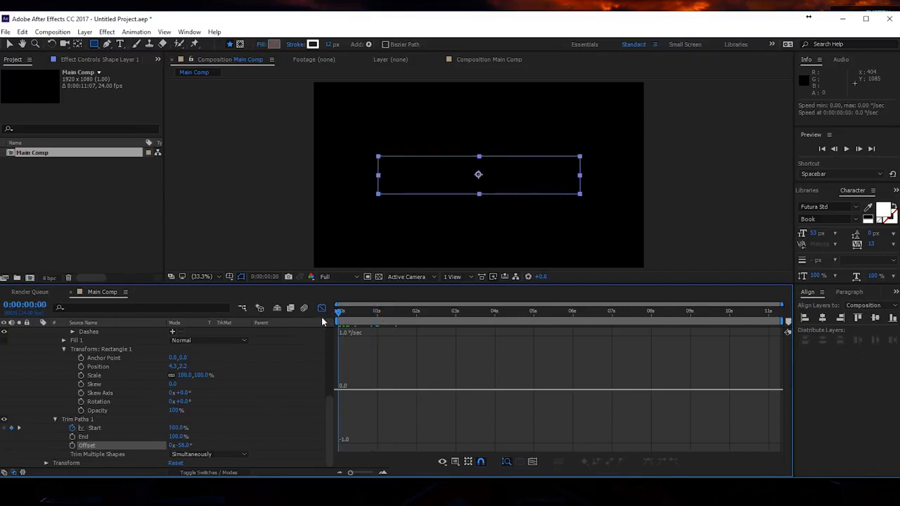
click(71, 446)
drag(390, 314, 533, 347)
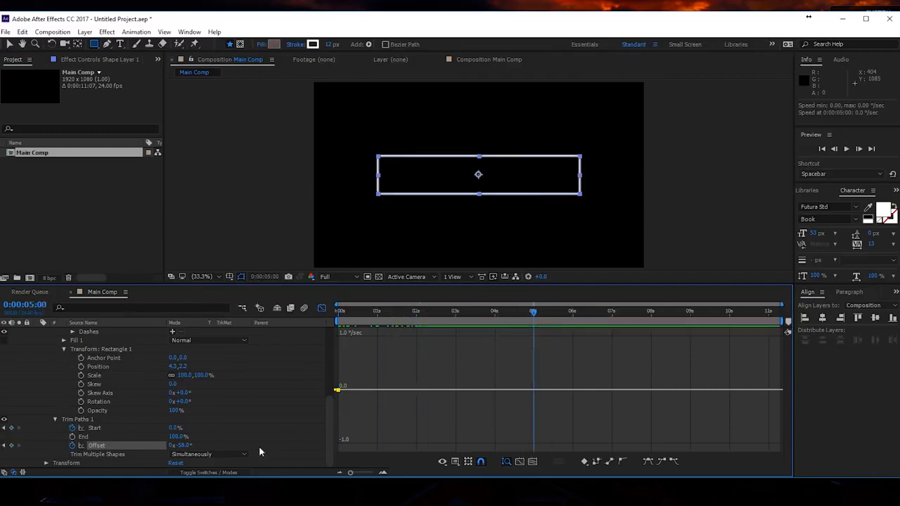
mouse_move(187, 449)
mouse_down()
mouse_move(204, 443)
mouse_move(176, 446)
mouse_up()
mouse_move(529, 315)
mouse_down()
mouse_move(374, 332)
mouse_move(417, 337)
mouse_up()
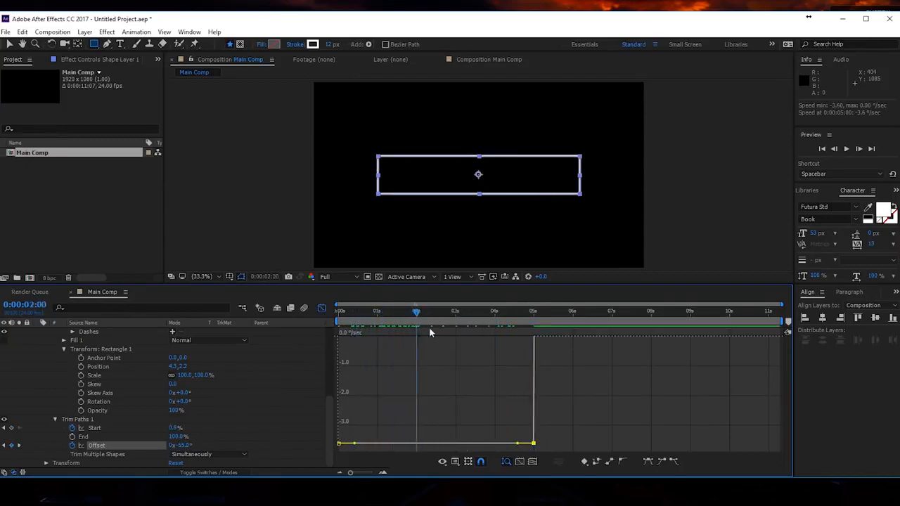
- Collapse the shape layer's properties, preview the drifting stroke animation and close the graph editor
click(449, 346)
scroll(51, 360, up, 6)
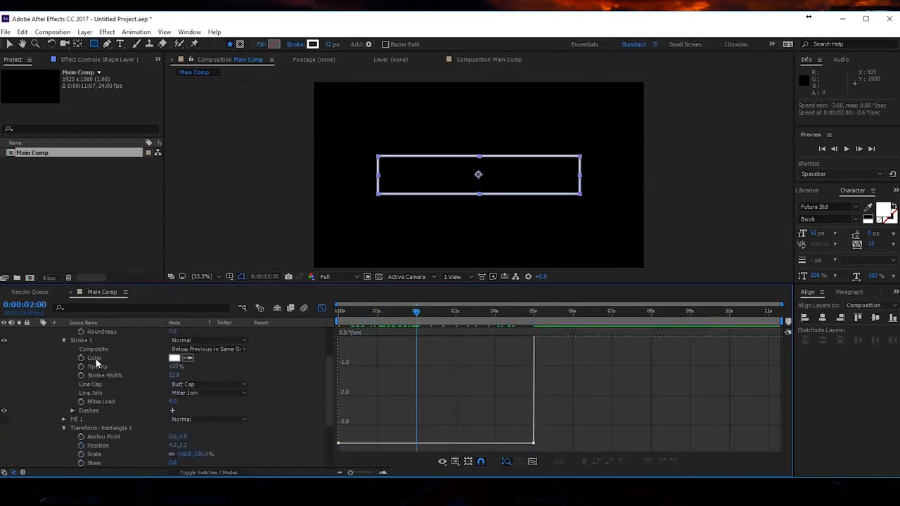
click(37, 331)
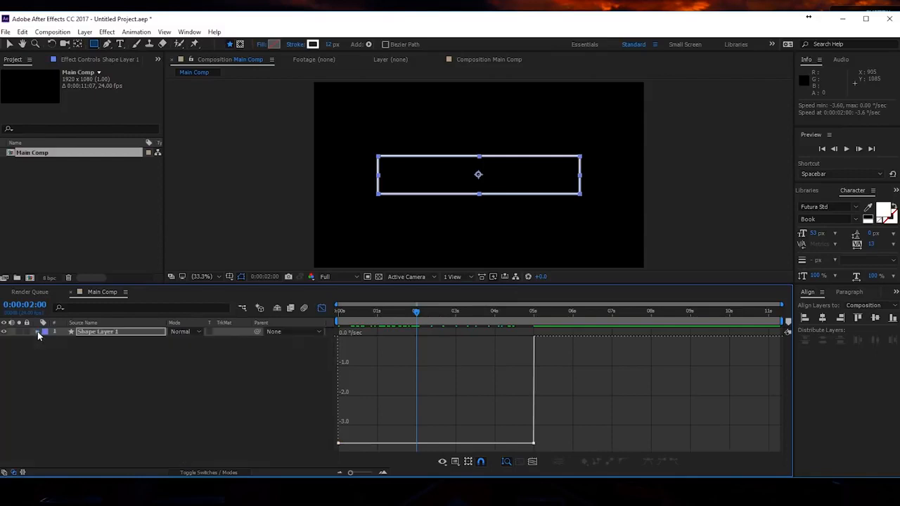
key(space)
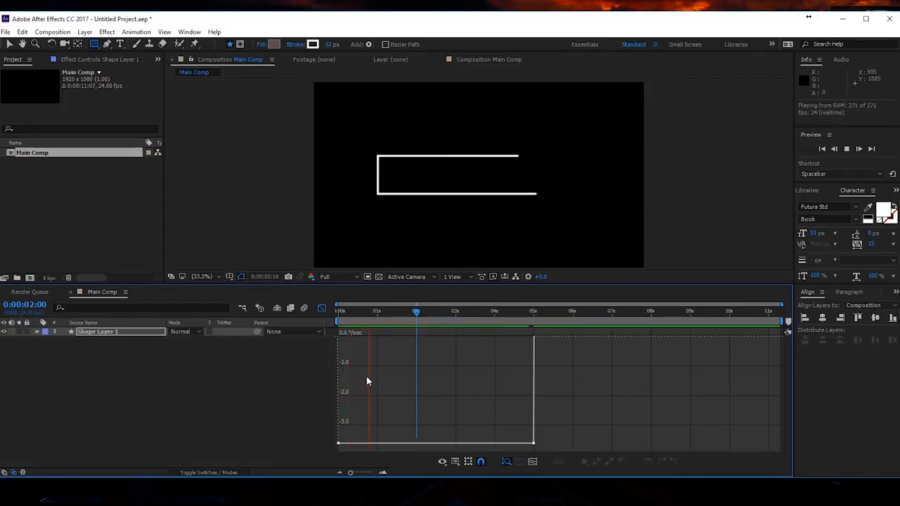
click(428, 314)
drag(427, 314, 260, 318)
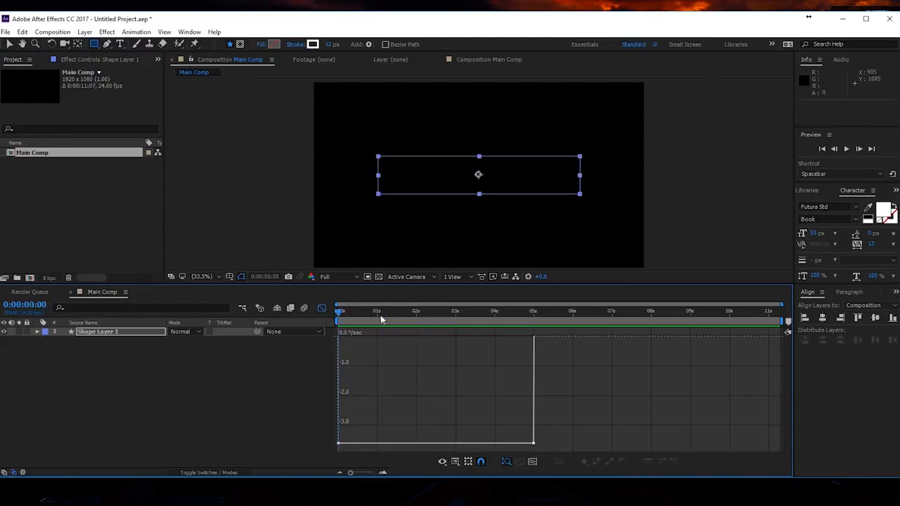
click(323, 309)
- At 0:00:02:18, add a text layer reading "TOLERATED CINEMATICS" below the rectangle
drag(355, 309, 446, 314)
click(119, 44)
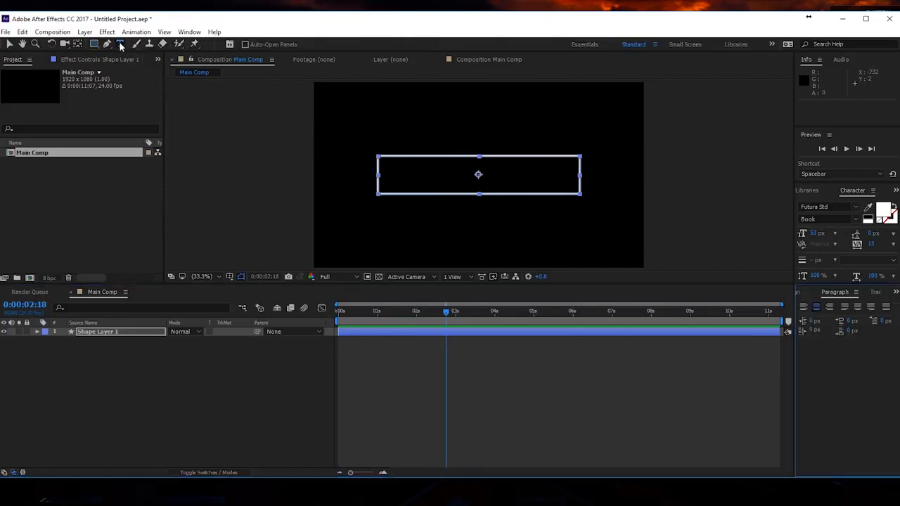
click(430, 236)
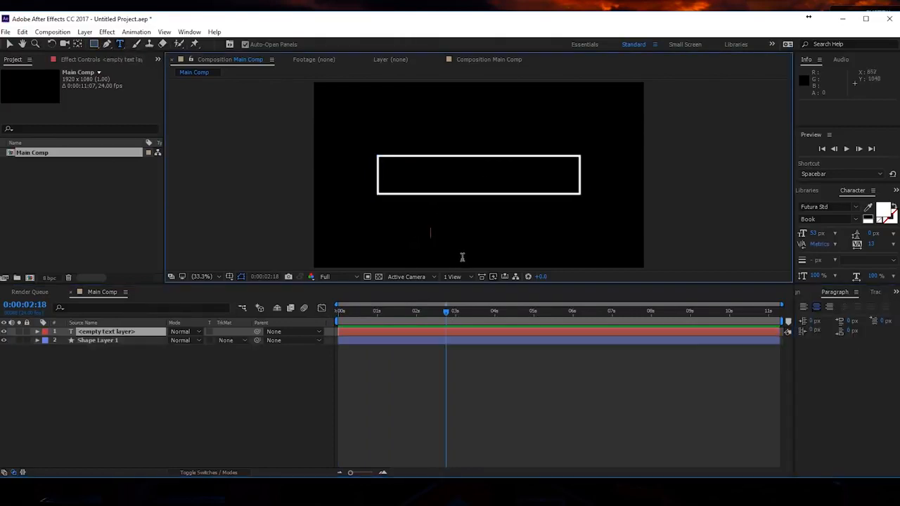
text(TOLERATED CINEMATICS)
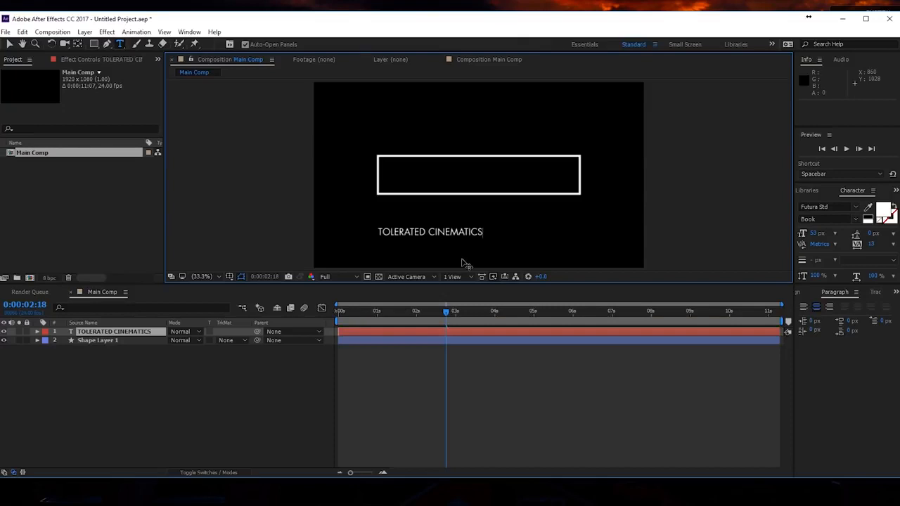
- Set the font of the whole title to Lato
key(ctrl+a)
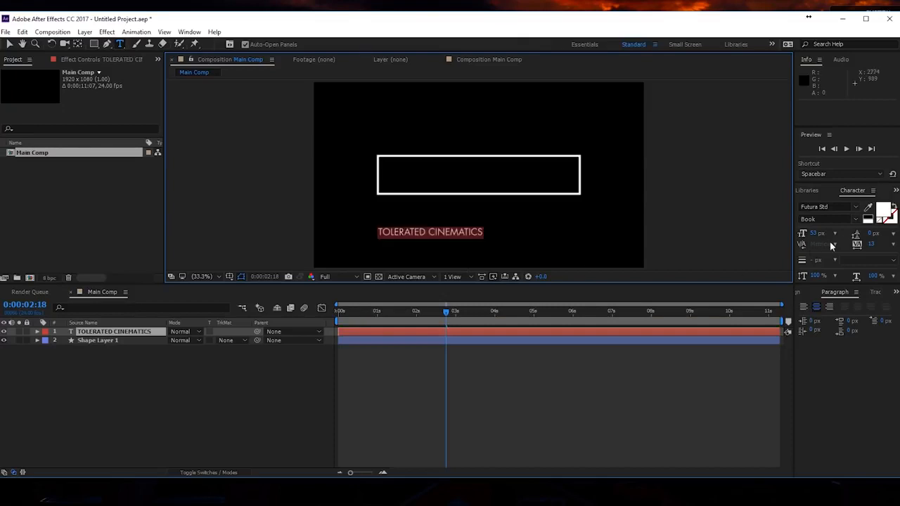
click(829, 205)
text(Lato)
key(Return)
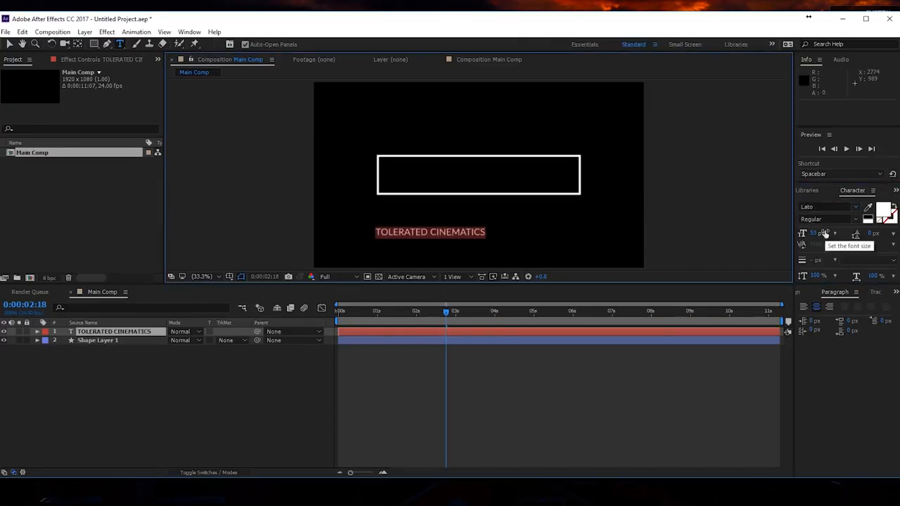
- Set the word TOLERATED to Bold and the word CINEMATICS to Light
click(427, 230)
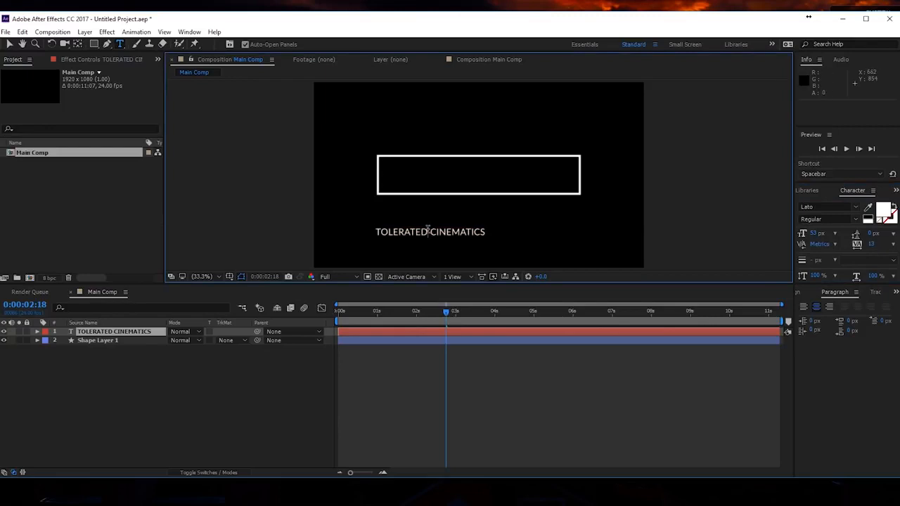
shift+click(357, 234)
click(853, 218)
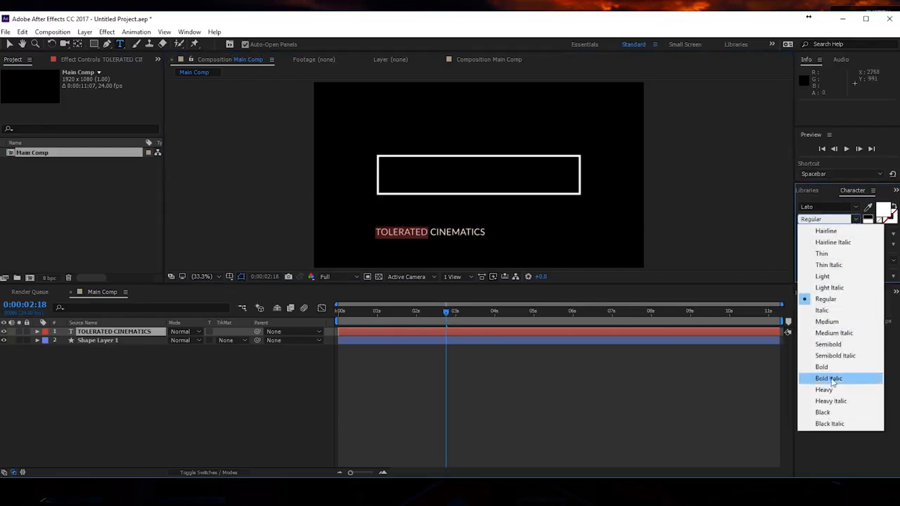
click(821, 367)
click(430, 232)
shift+click(490, 232)
click(852, 219)
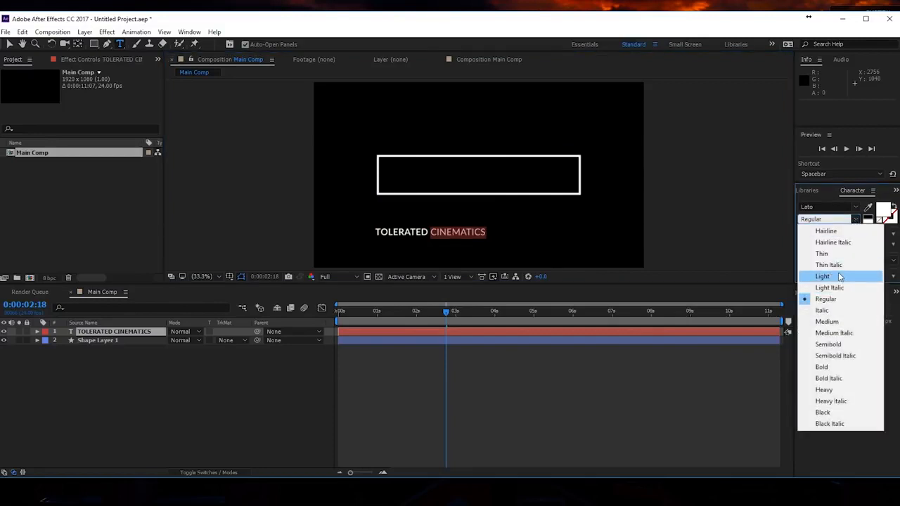
click(840, 275)
click(441, 235)
- Move the title inside the outlined rectangle and set its font size to 85 px
click(9, 44)
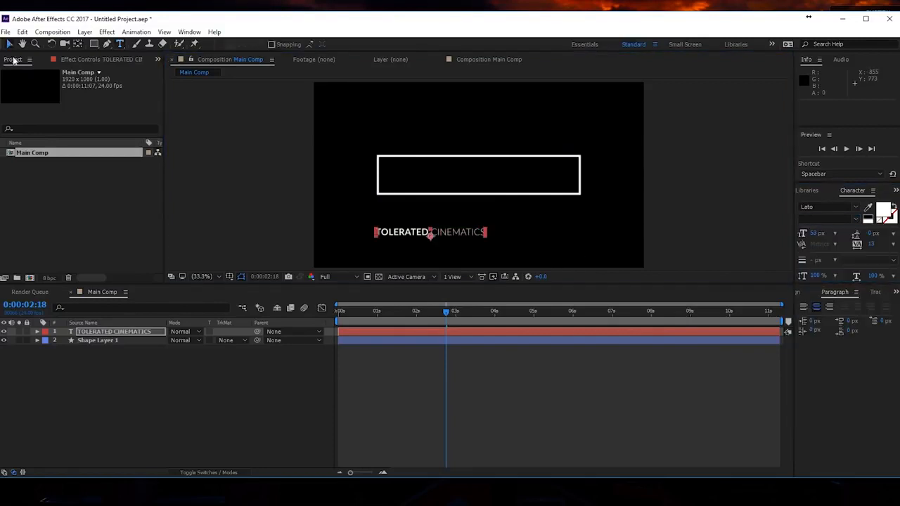
drag(405, 236, 455, 178)
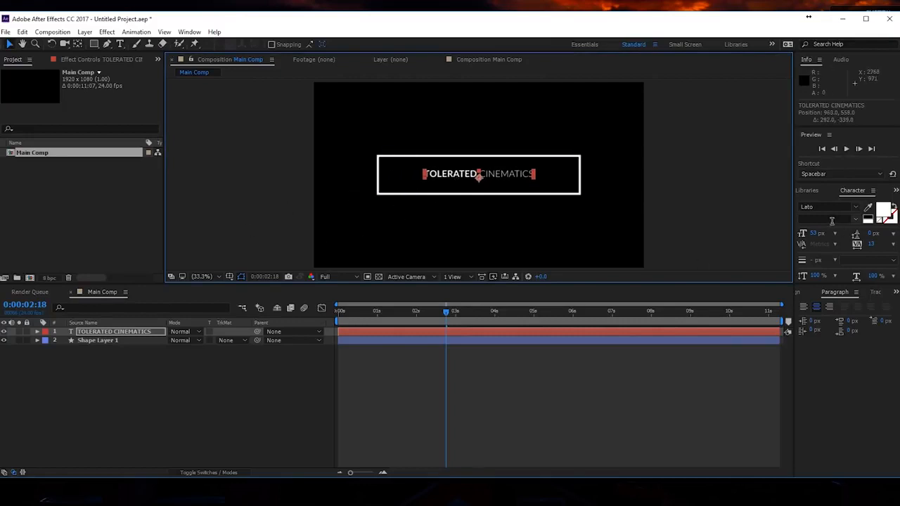
mouse_move(815, 233)
mouse_down()
mouse_move(832, 235)
mouse_move(820, 234)
mouse_up()
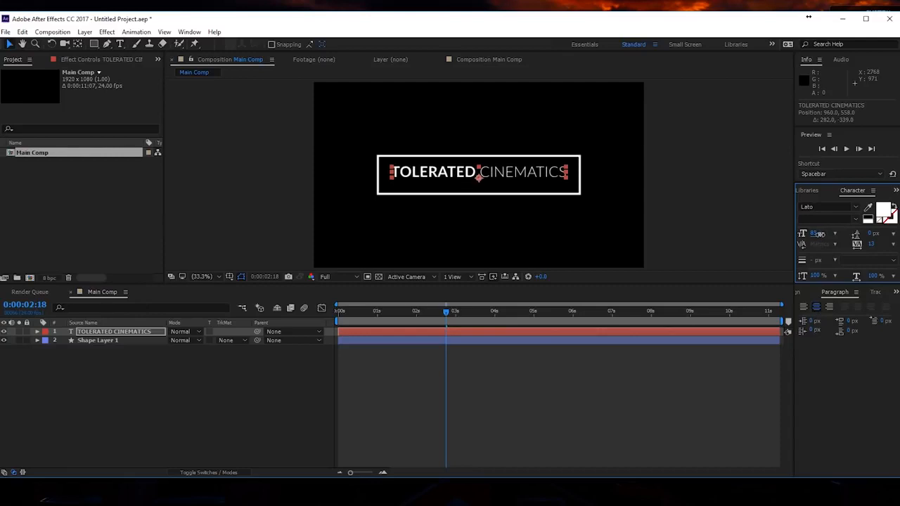
- Align the title to the vertical centre of the composition and deselect it
click(805, 294)
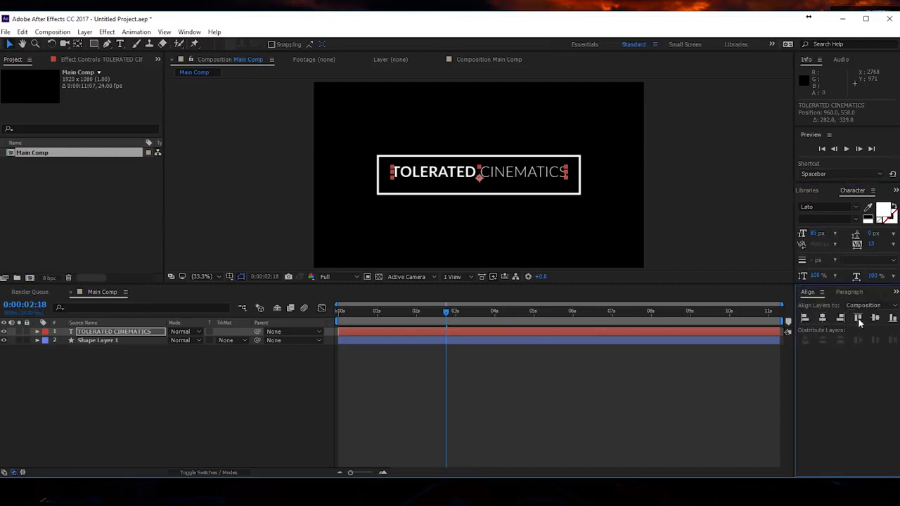
click(875, 319)
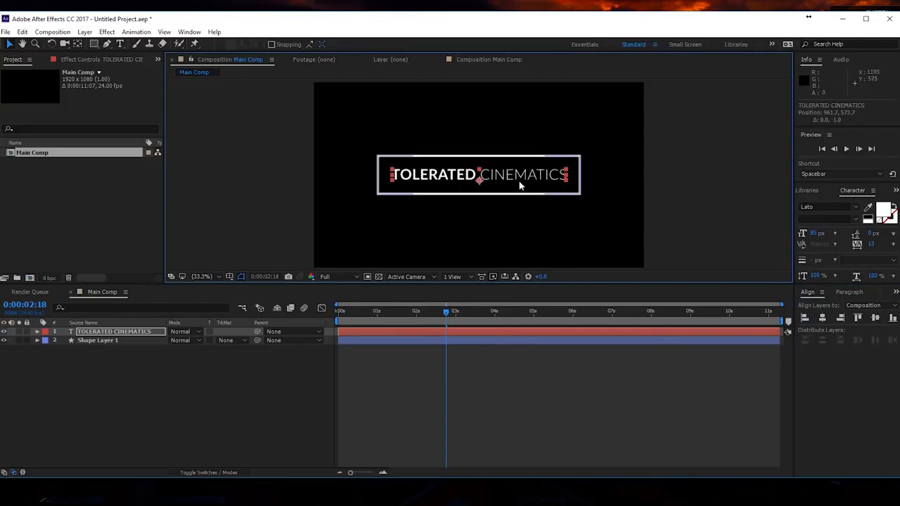
click(603, 127)
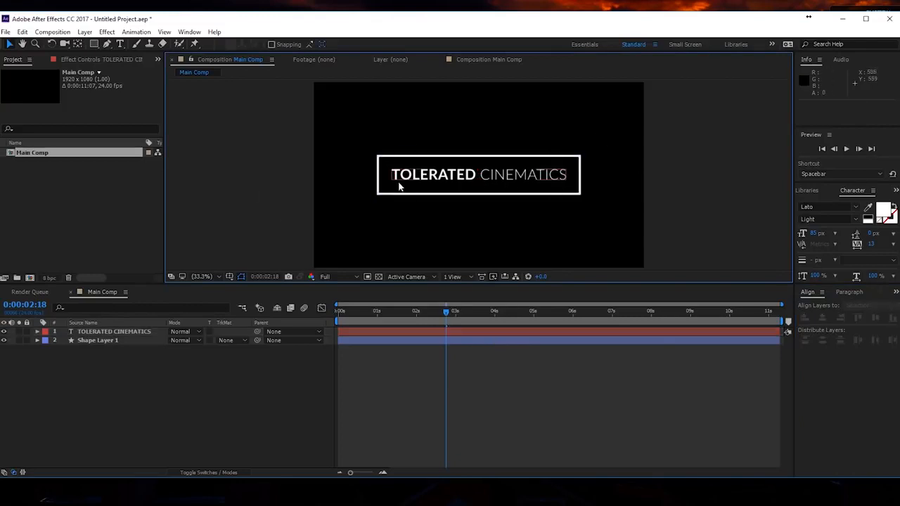
- Select the title layer at 0:00:00:00 and search the effects and animation presets for "text"
drag(431, 310, 413, 312)
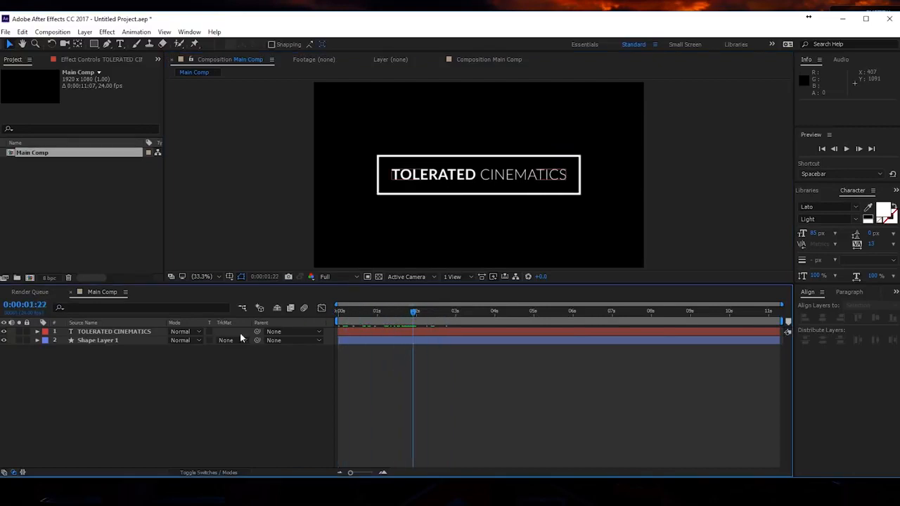
click(130, 332)
key(Home)
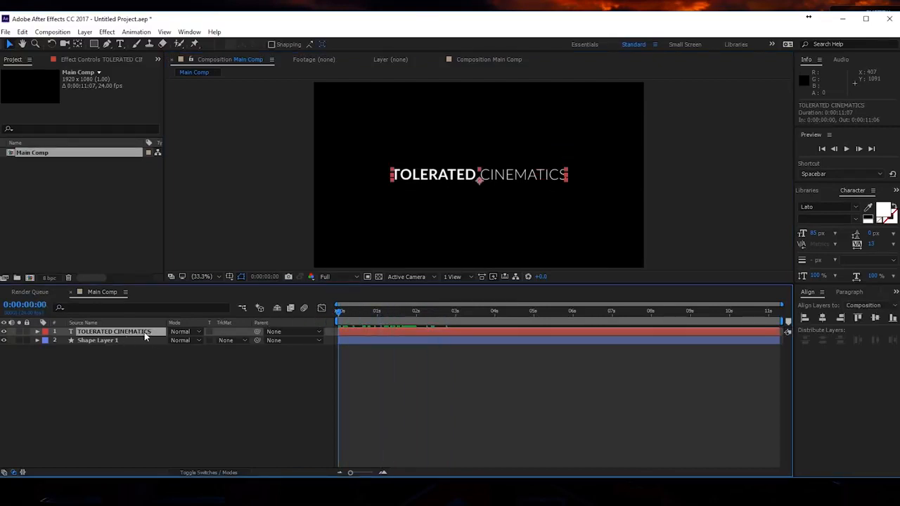
click(814, 193)
click(805, 192)
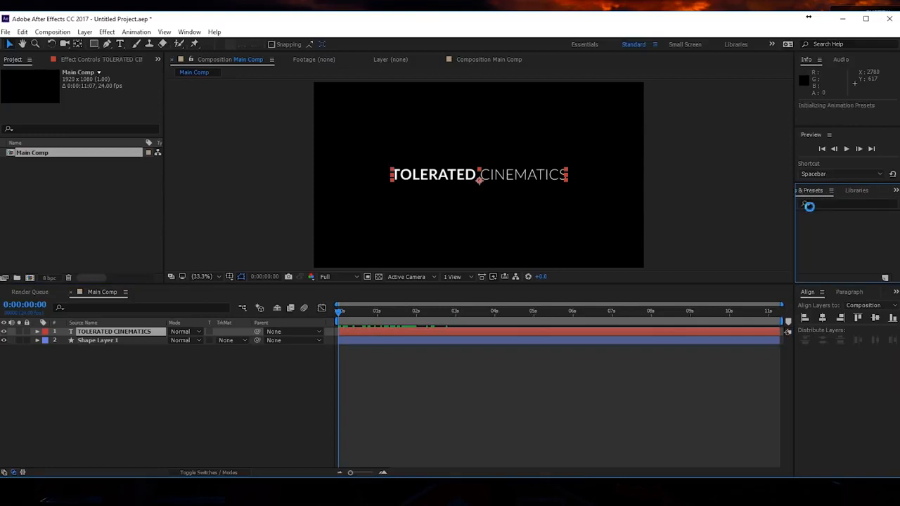
click(819, 203)
text(text)
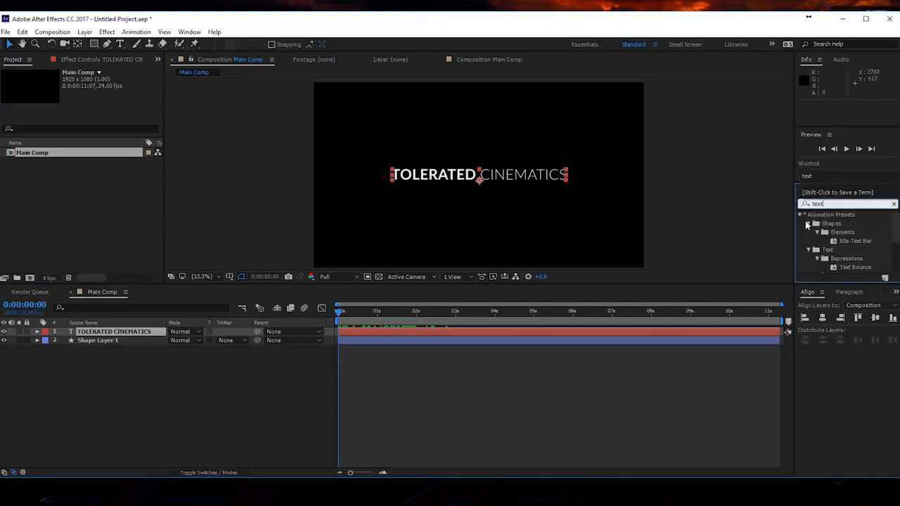
click(800, 216)
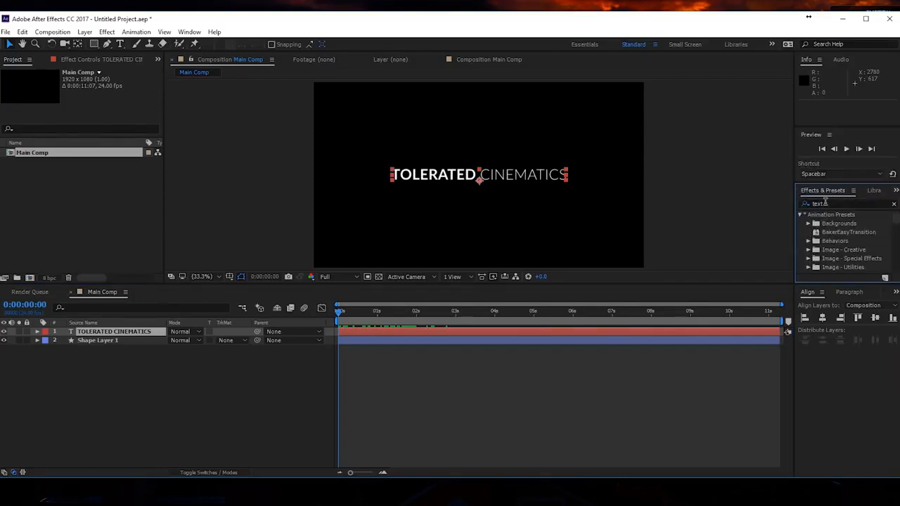
click(830, 204)
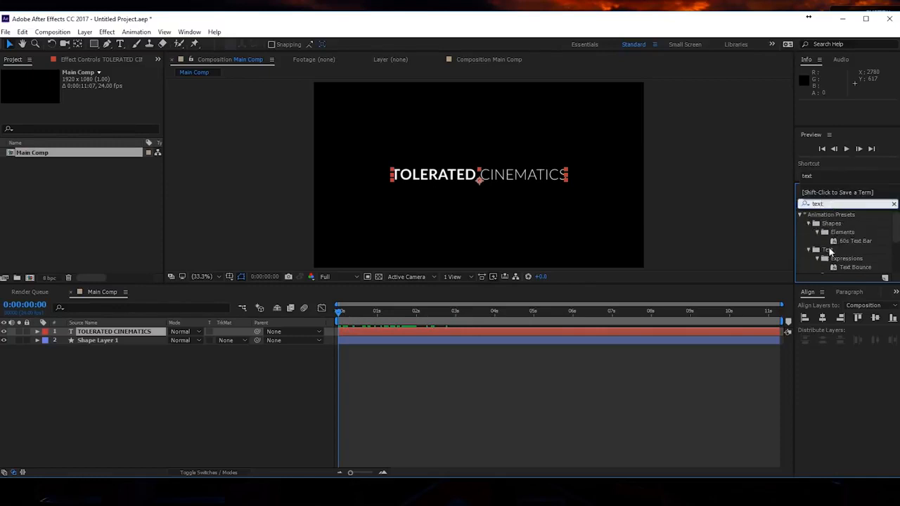
- Expand the Animate In folder of the text animation presets and widen the presets area
click(829, 254)
click(809, 251)
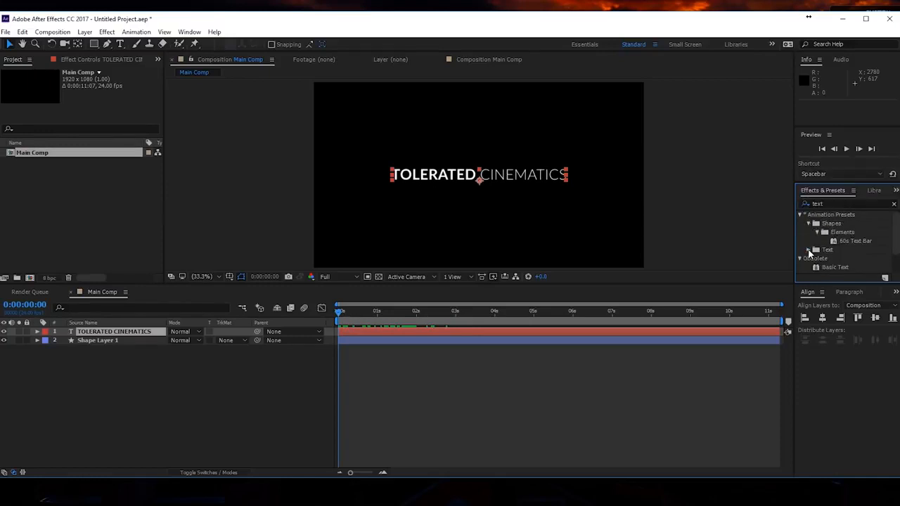
click(808, 251)
scroll(878, 245, down, 2)
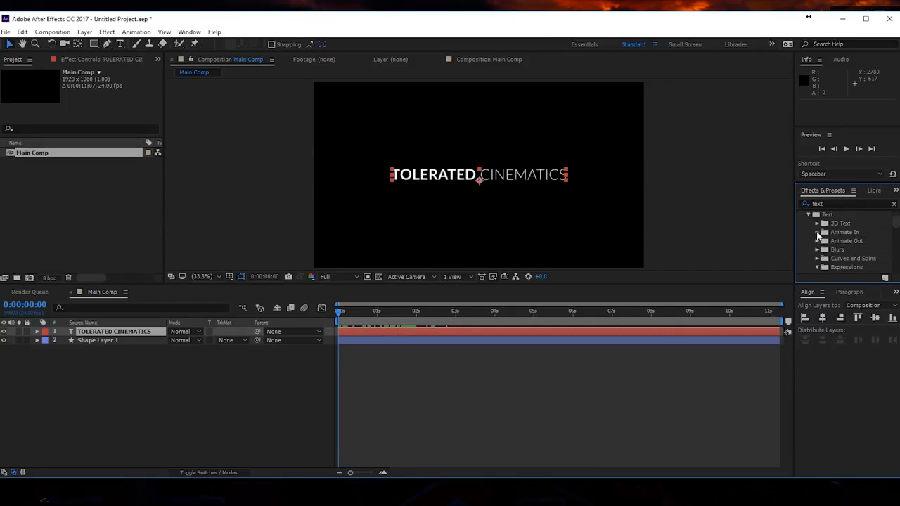
click(817, 233)
drag(795, 233, 754, 232)
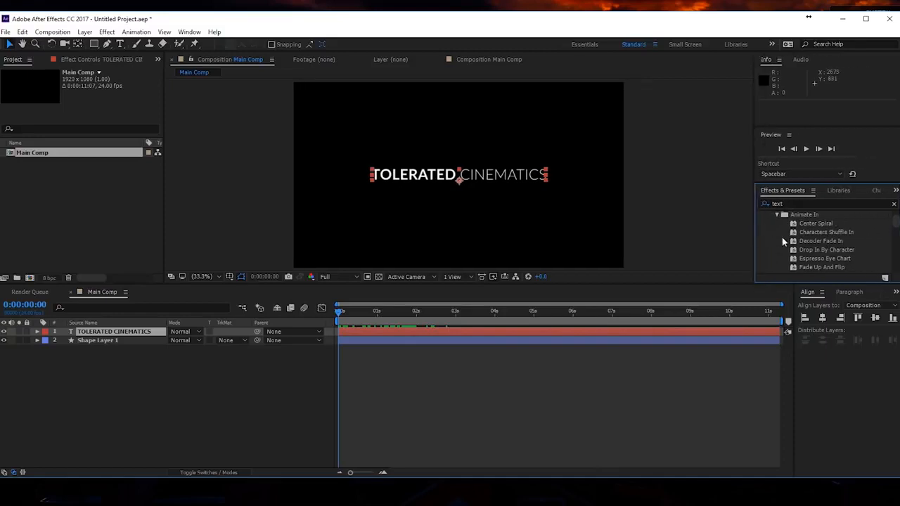
- Try the Fade Up Characters preset on the title, check its first frames, and undo it
click(820, 250)
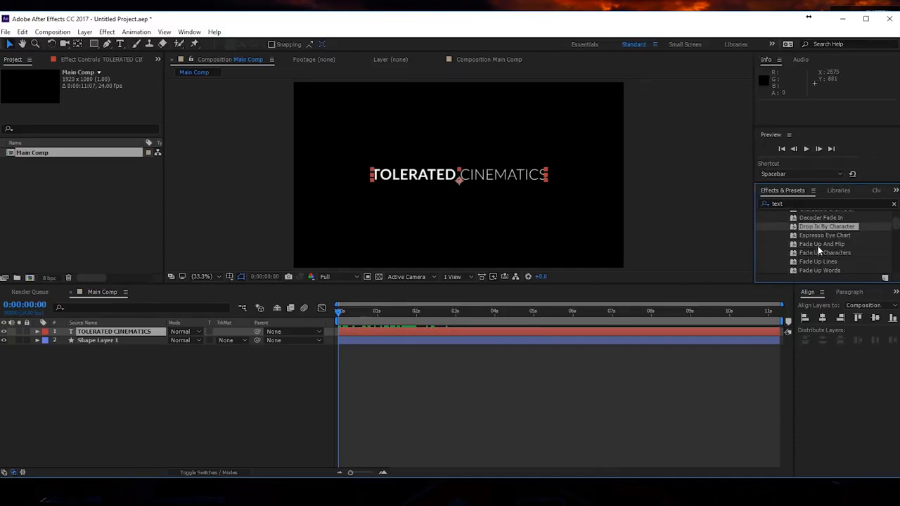
scroll(825, 239, down, 1)
click(814, 253)
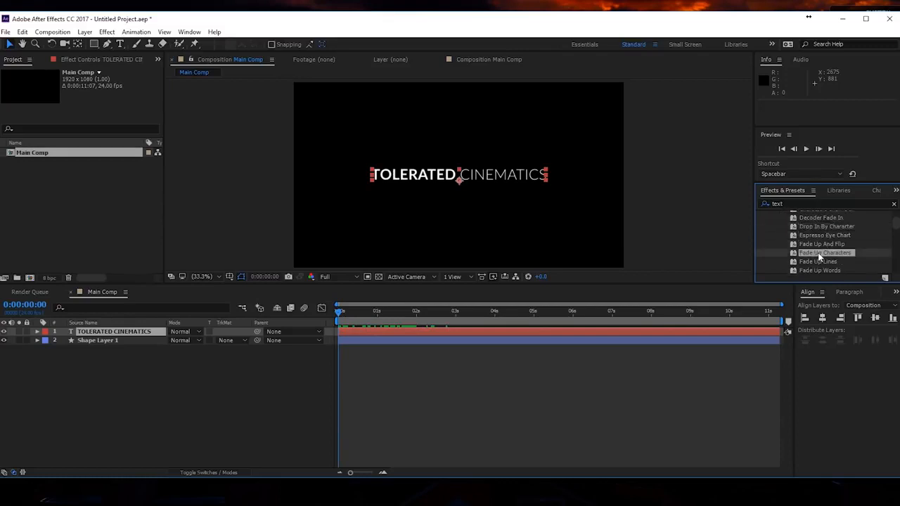
drag(834, 256, 513, 179)
mouse_move(343, 313)
mouse_down()
mouse_move(396, 312)
mouse_move(343, 314)
mouse_up()
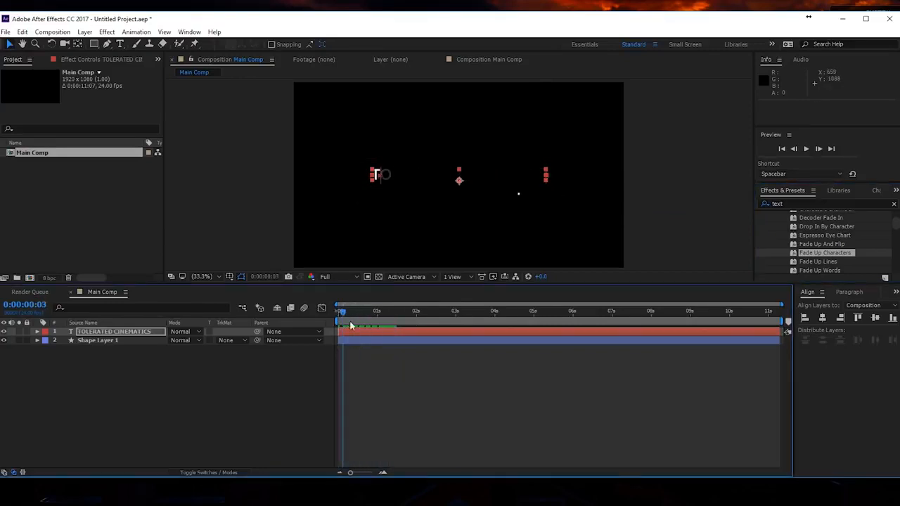
key(ctrl+z)
- Apply the Random Fade Up preset to the title layer and preview the animation
click(822, 262)
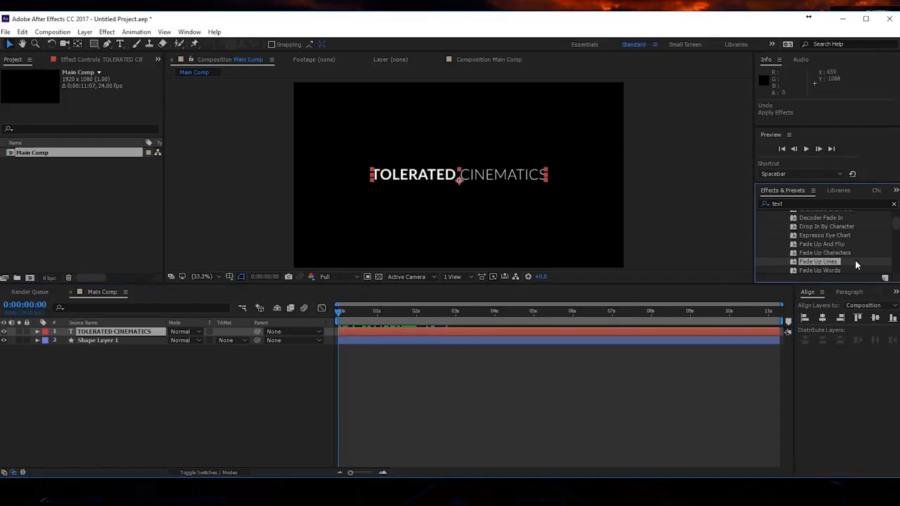
scroll(853, 251, down, 1)
scroll(857, 250, down, 1)
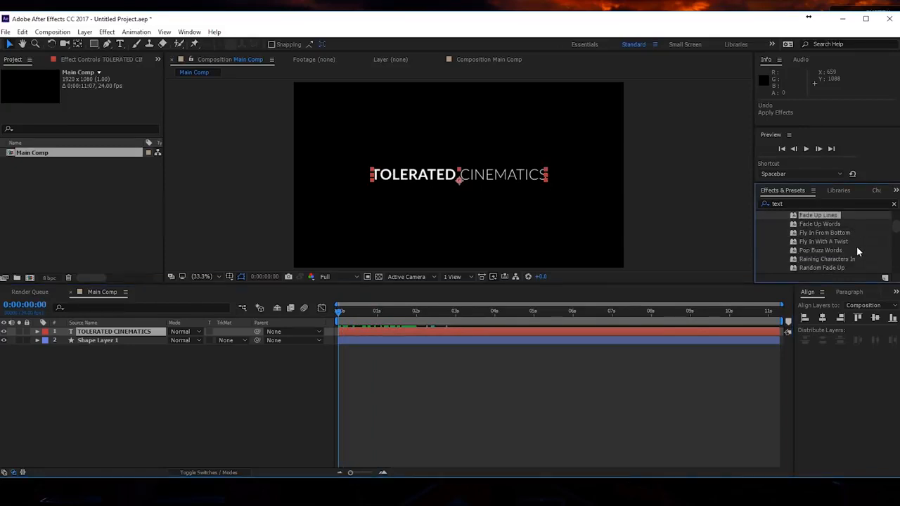
scroll(854, 252, down, 1)
drag(827, 246, 396, 321)
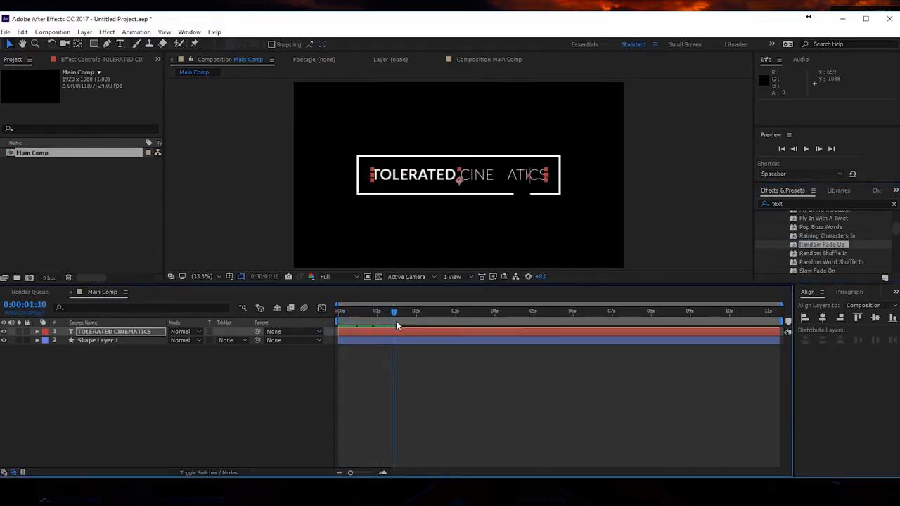
click(425, 349)
key(space)
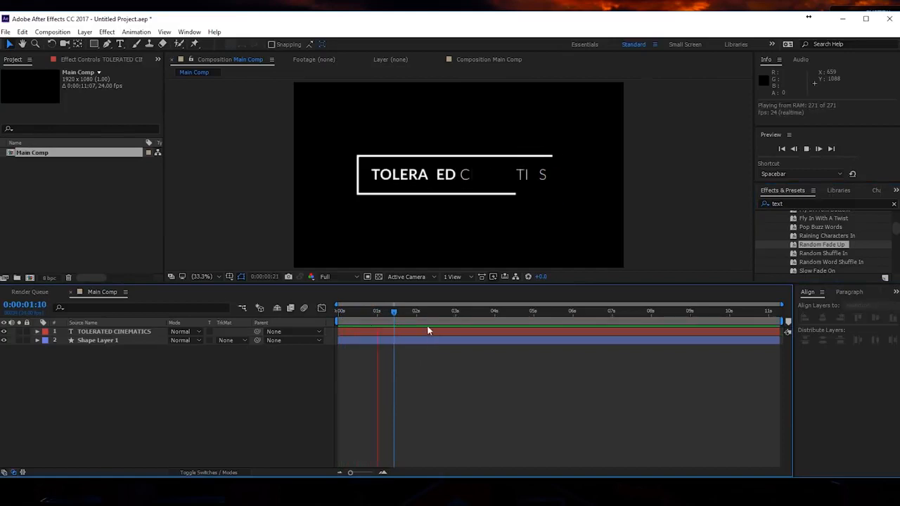
- Reveal the title's keyframes and move its last Range Selector Start keyframe earlier, to about 1 second
click(405, 313)
click(409, 331)
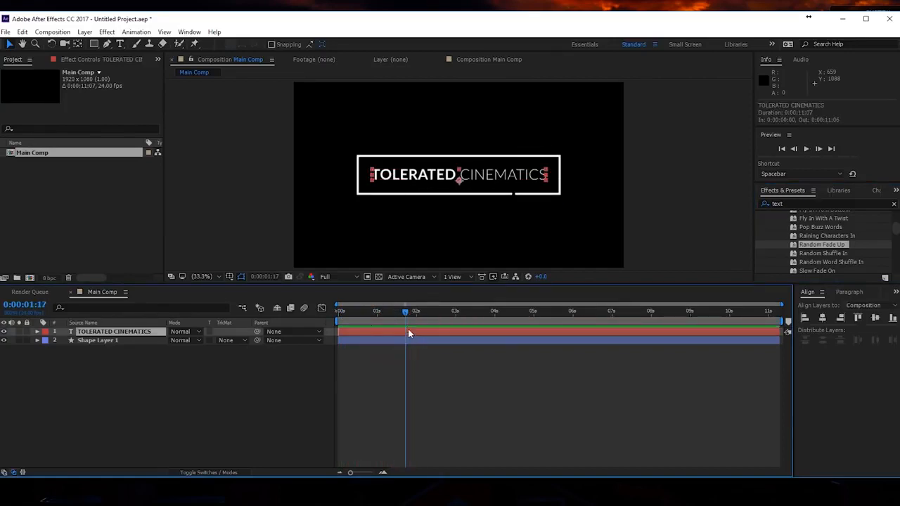
key(u)
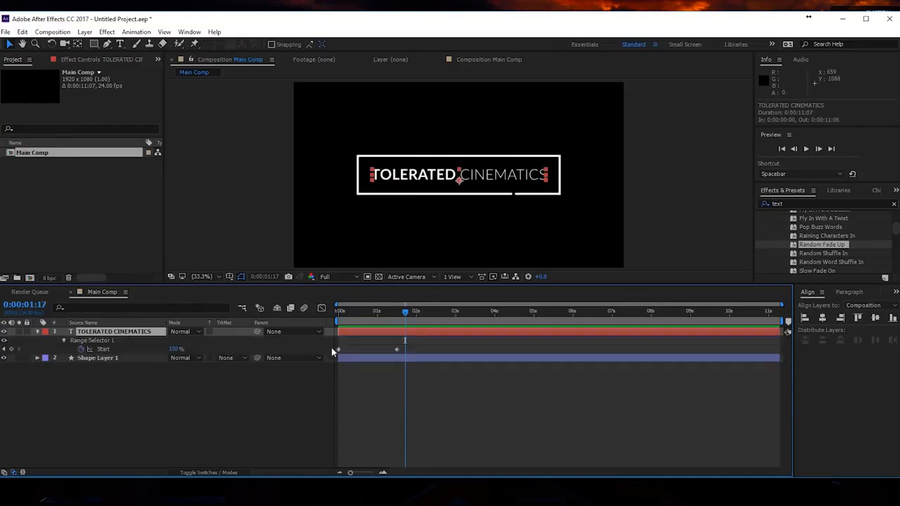
drag(396, 350, 385, 367)
- Reveal the rectangle layer's keyframes and play the combined text and outline animation from the beginning
click(382, 359)
key(u)
key(space)
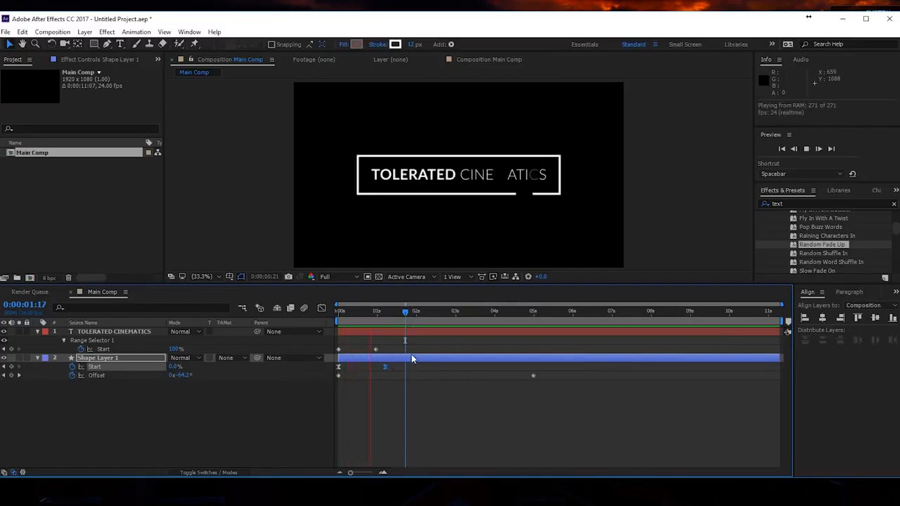
drag(404, 313, 303, 320)
key(space)
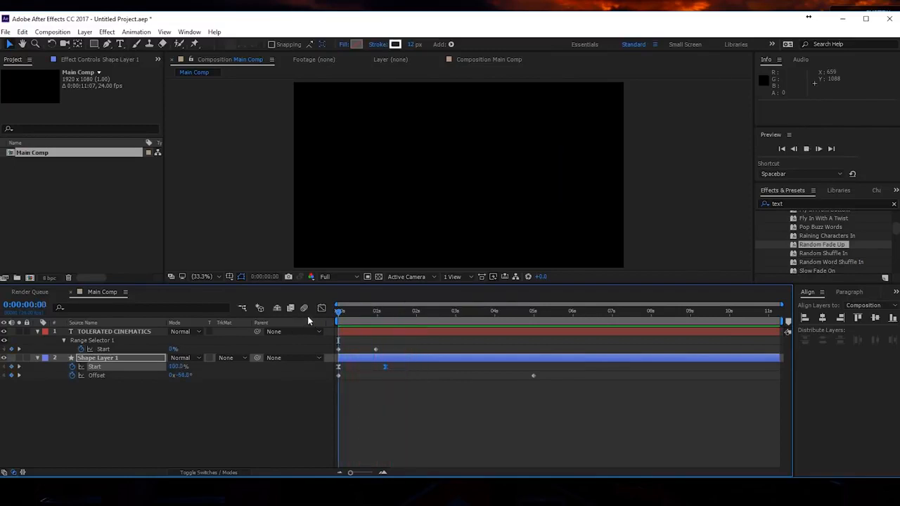
key(space)
key(space)
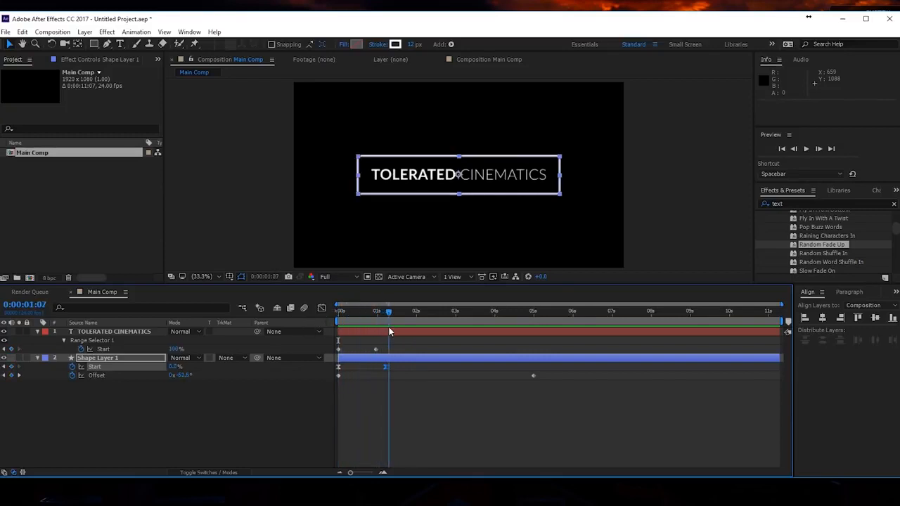
drag(331, 333, 398, 333)
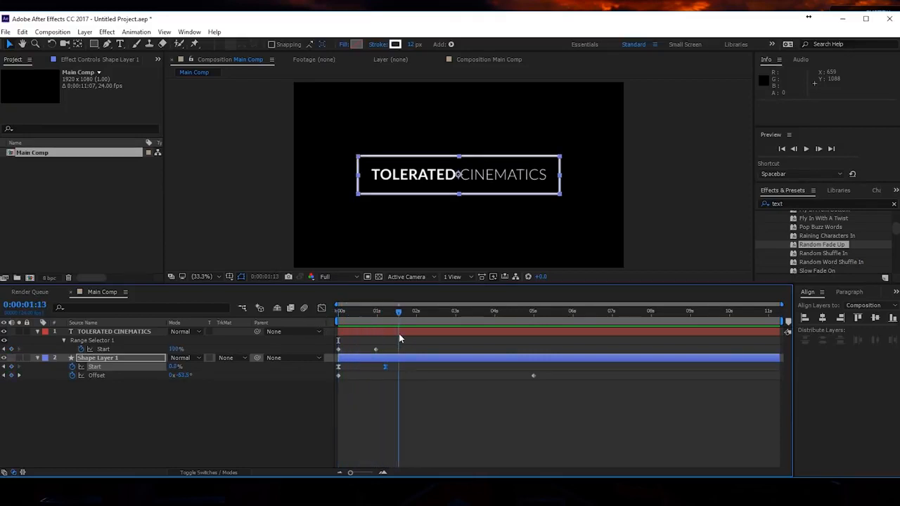
- Duplicate the TOLERATED CINEMATICS text layer and expand the copy's Text properties
click(135, 333)
key(ctrl+d)
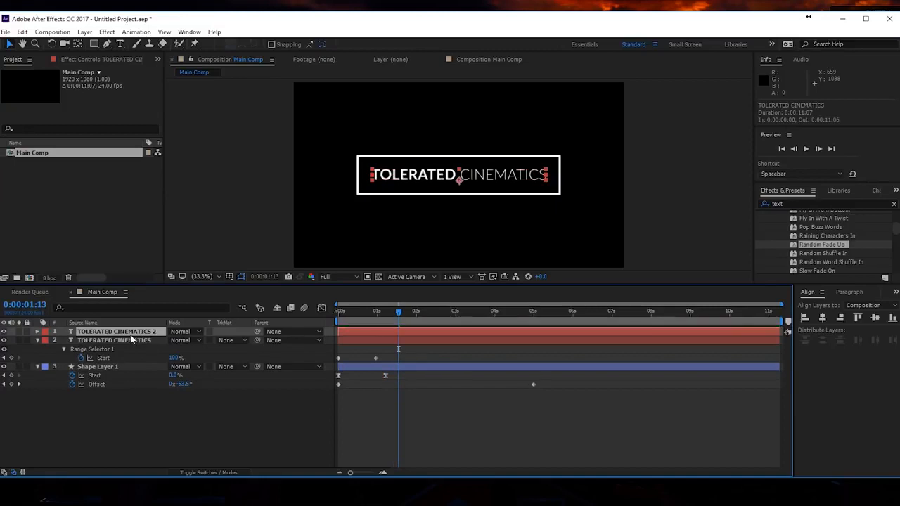
click(38, 332)
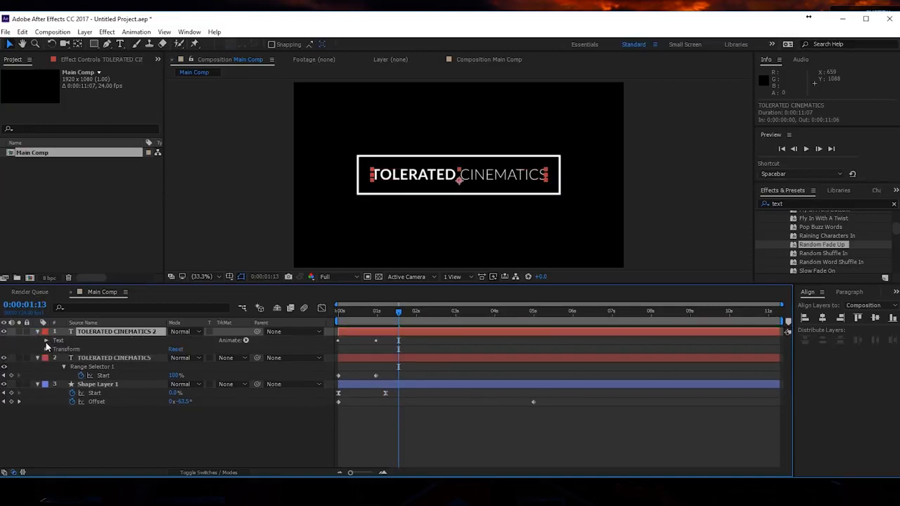
click(46, 340)
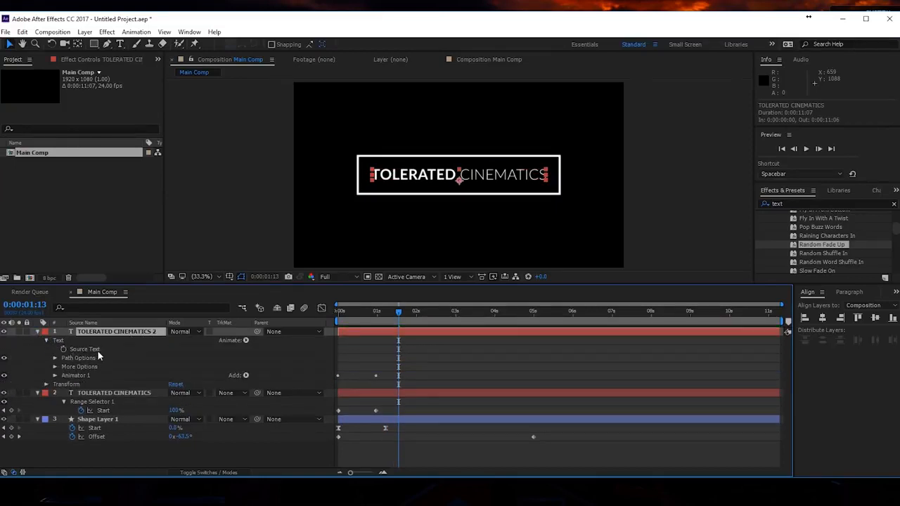
- Expand the original title layer so the Source Text properties of both title layers are accessible
shift+click(40, 393)
click(38, 393)
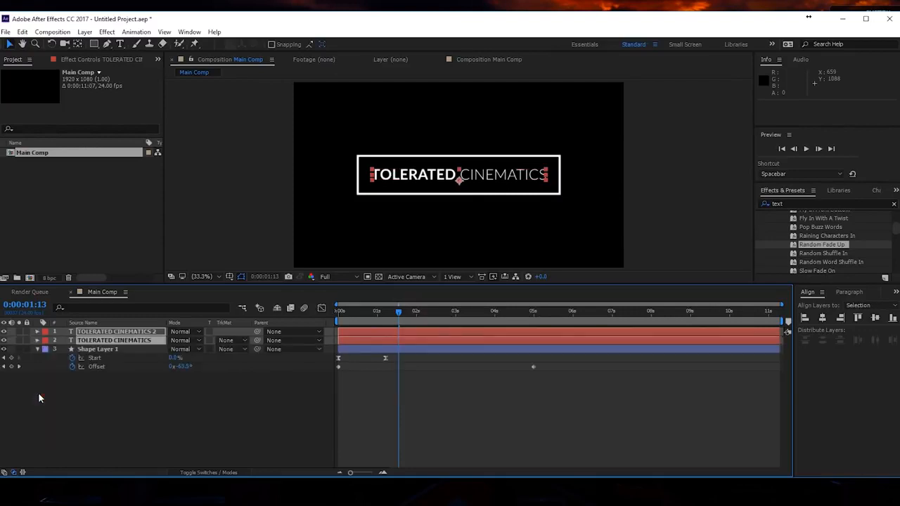
click(45, 402)
click(37, 340)
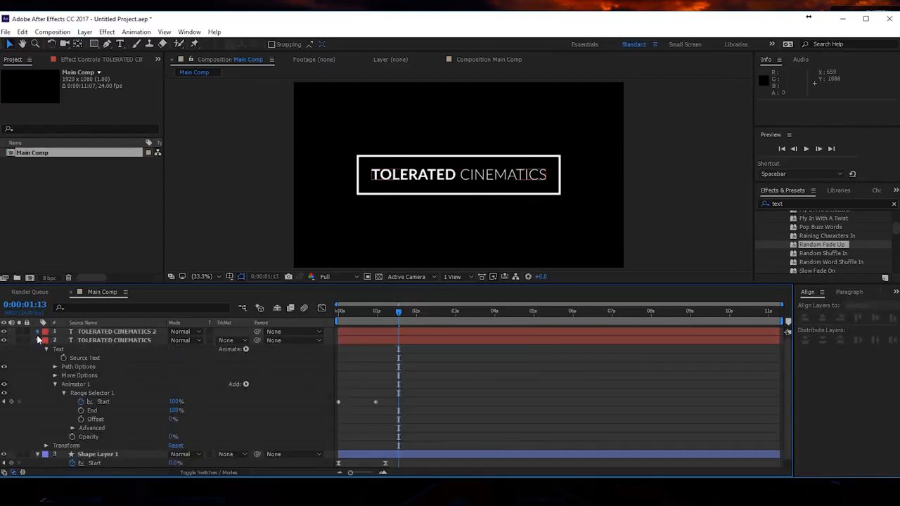
click(37, 331)
click(89, 412)
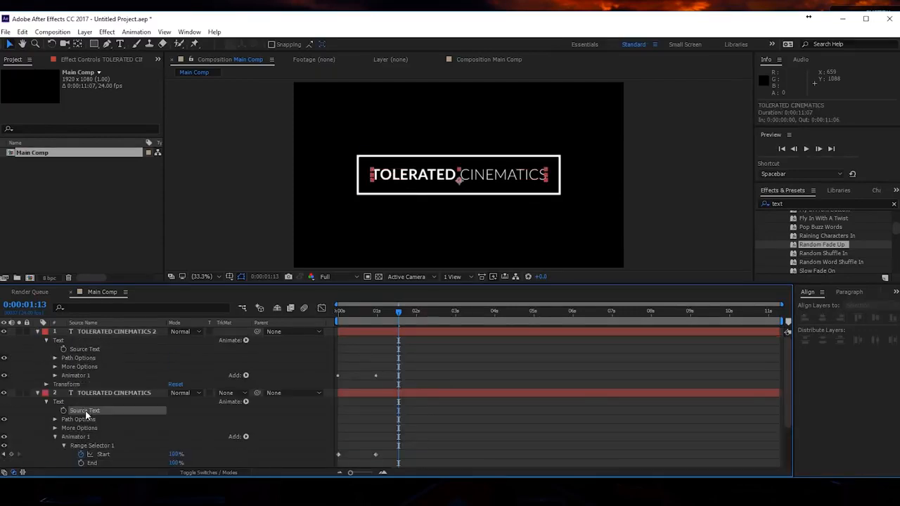
- Link the duplicate title's Source Text to the original title's Source Text with an expression
click(81, 334)
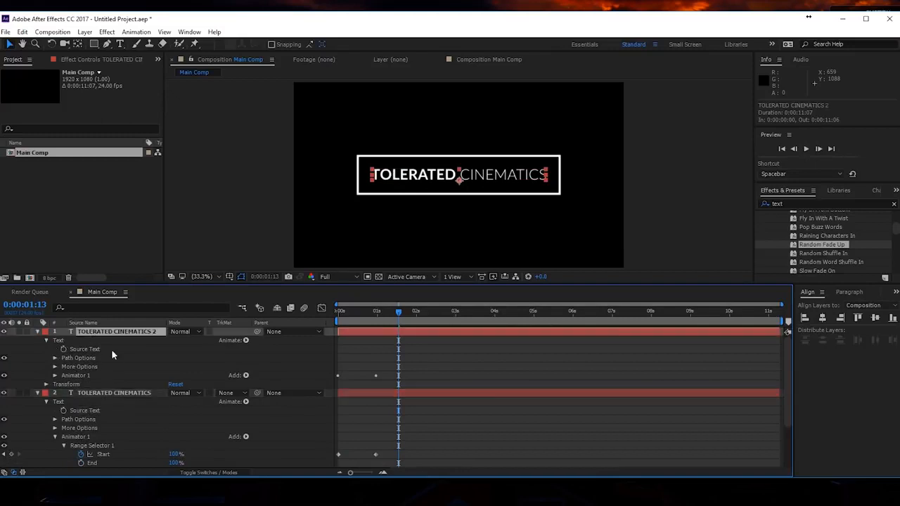
alt+click(63, 350)
drag(198, 357, 83, 419)
click(425, 424)
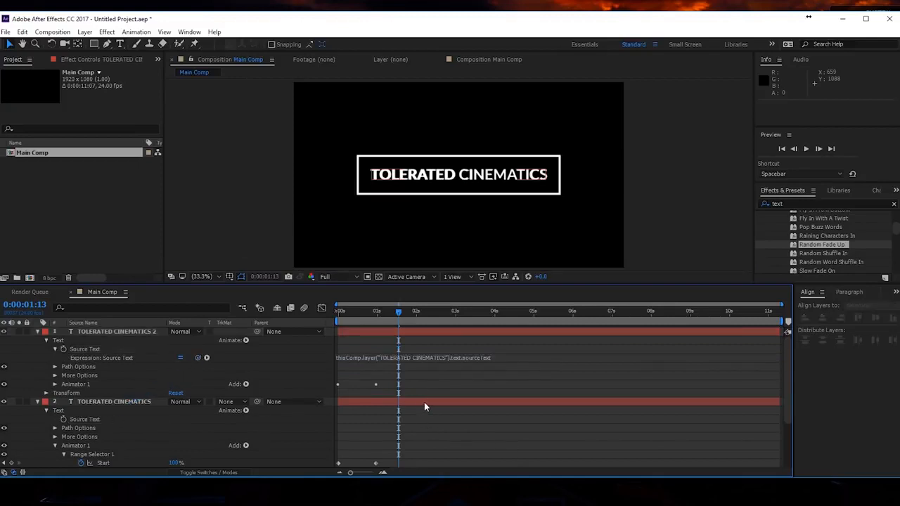
click(424, 401)
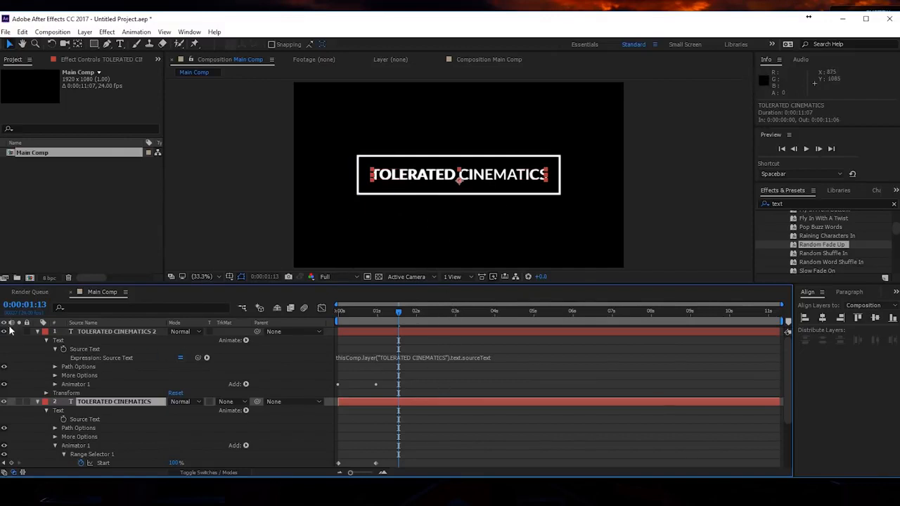
- Scale the duplicate title to 296% and move it down to position 961.7, 639.7, centred over the rectangle
click(88, 331)
key(s)
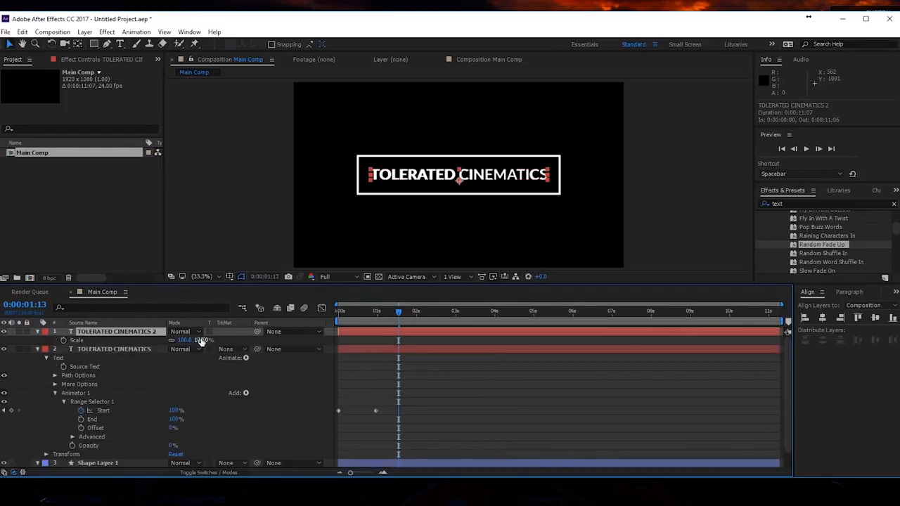
drag(187, 340, 324, 340)
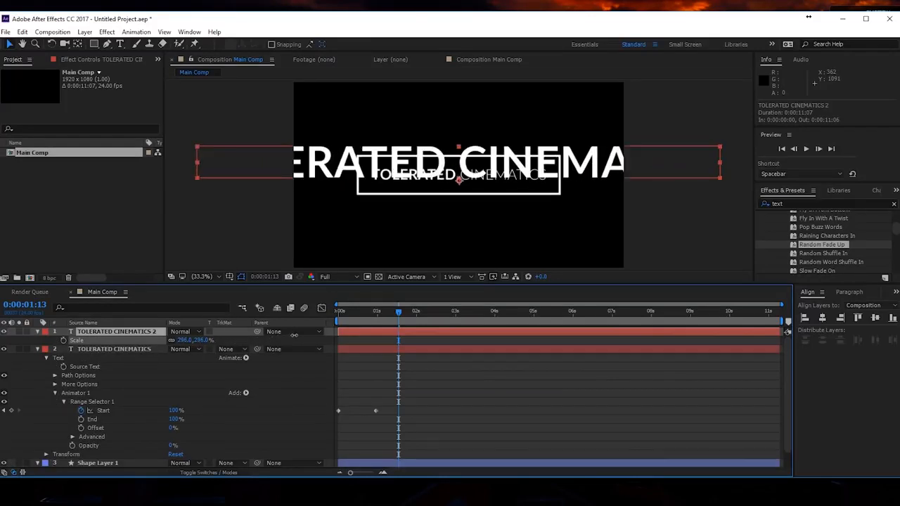
drag(424, 185, 425, 192)
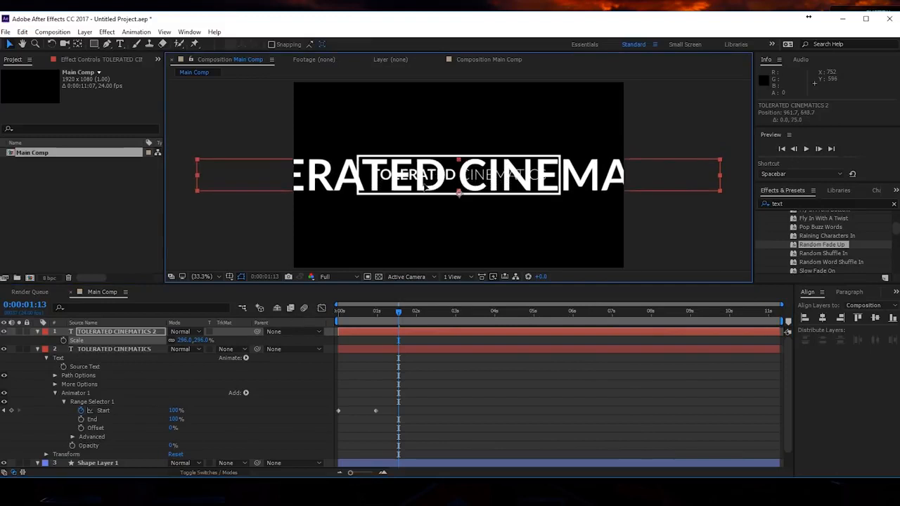
- Collapse both title layers and lock the duplicate title layer
click(38, 331)
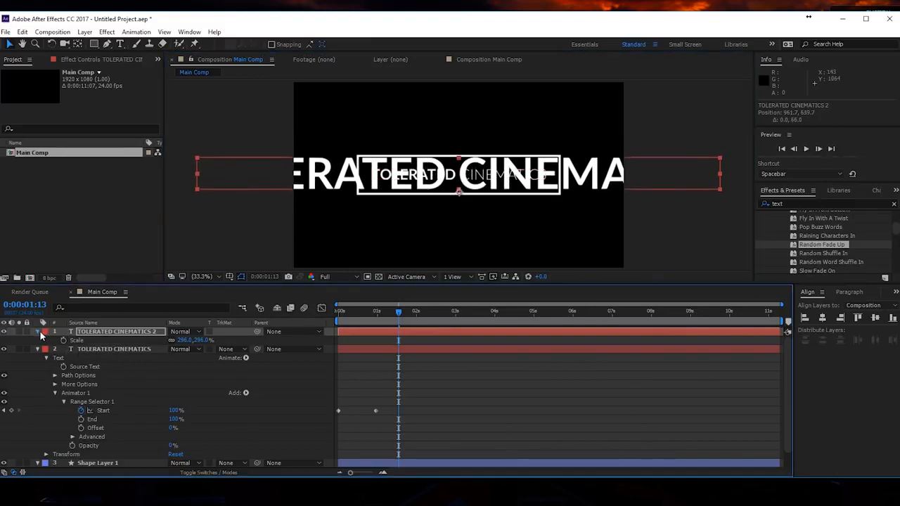
click(38, 340)
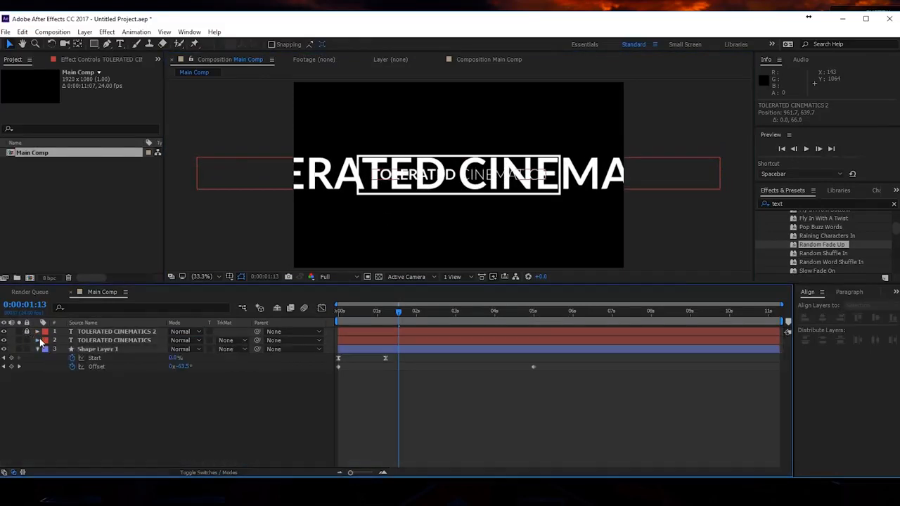
- Test the text link by replacing the original title's text with "d", and undo the change
click(105, 340)
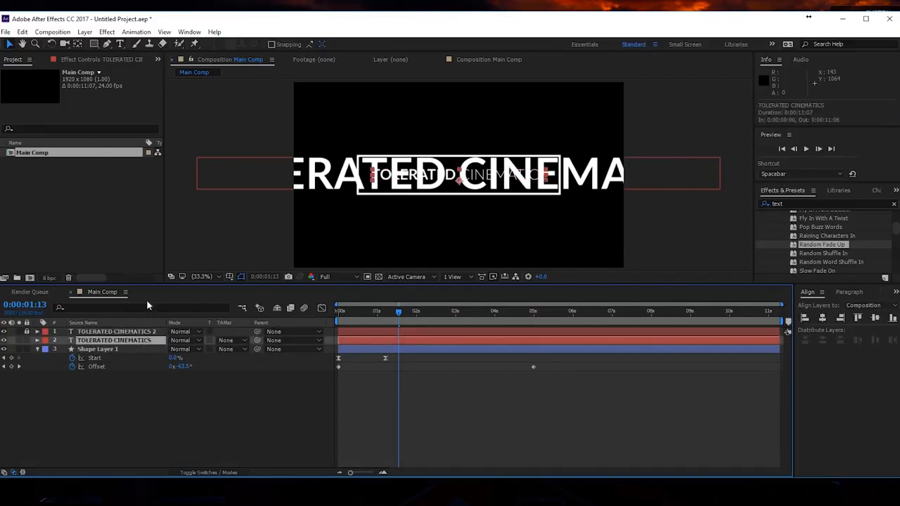
click(119, 43)
click(435, 179)
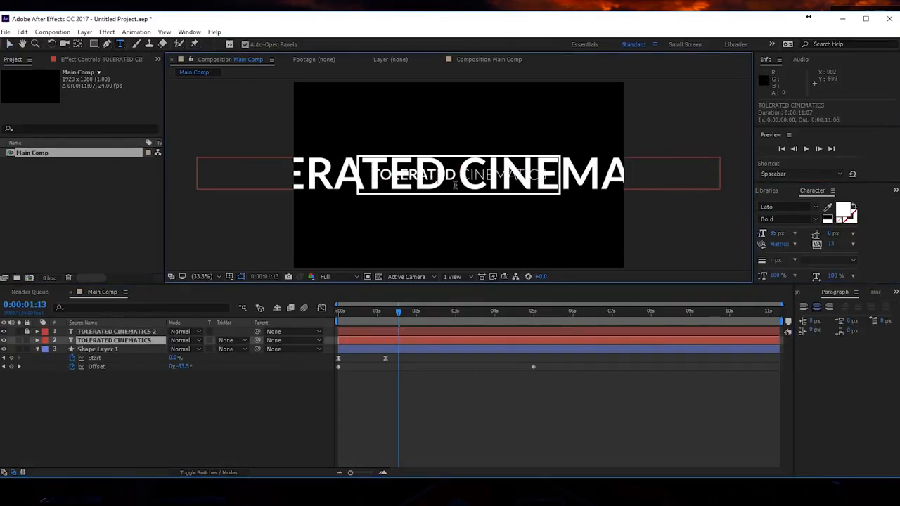
double_click(411, 343)
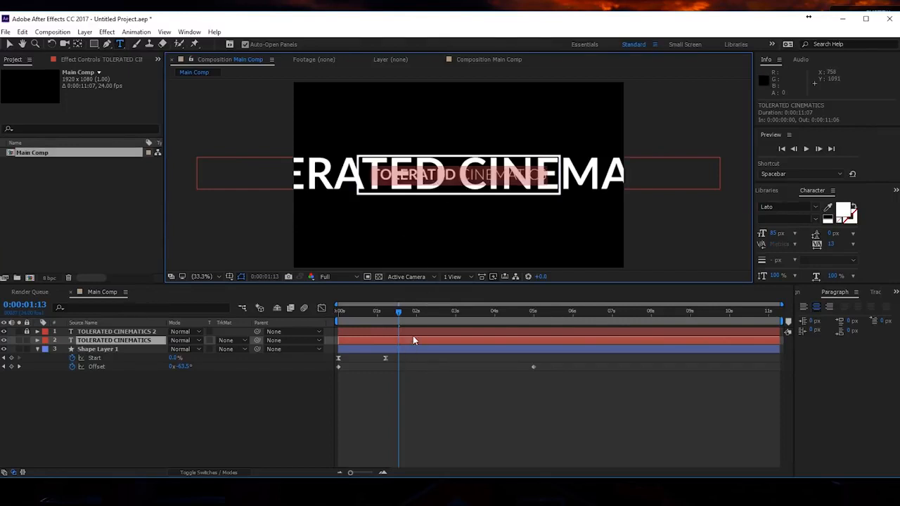
text(d)
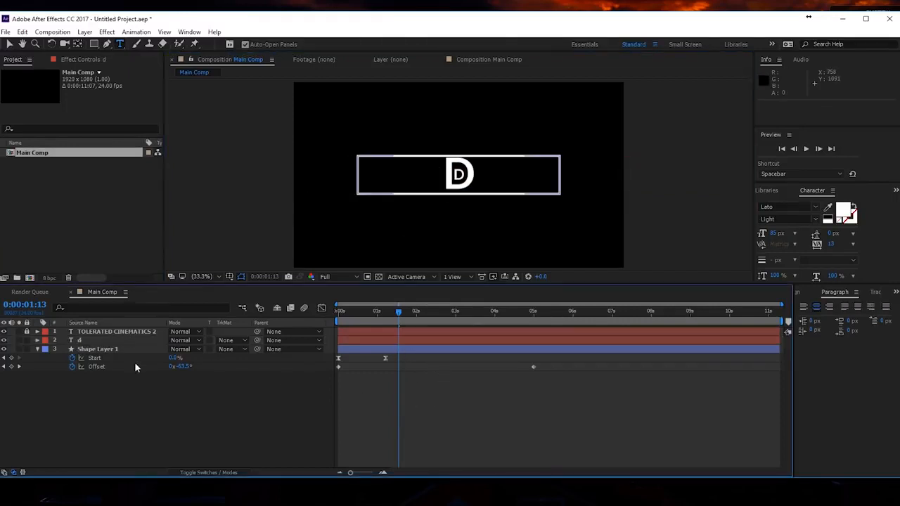
key(ctrl+z)
click(136, 333)
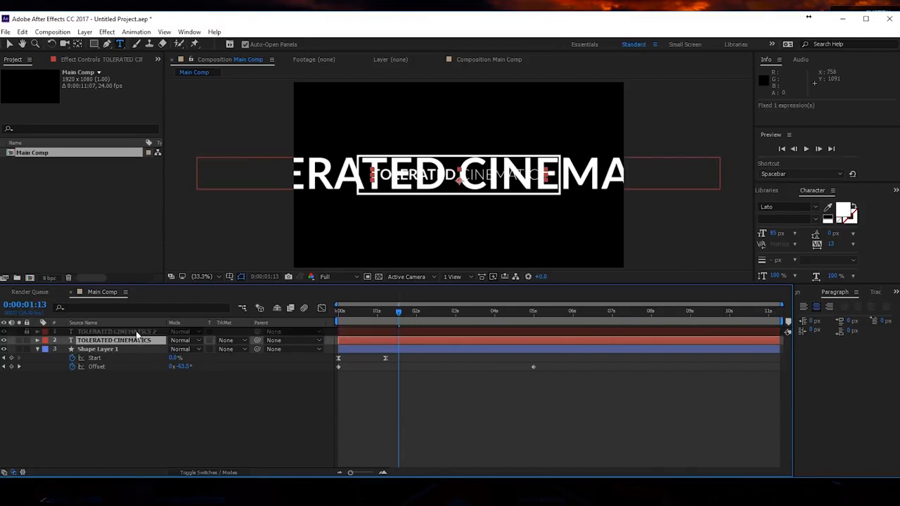
- Unlock the enlarged duplicate title layer and apply the Random Fade Up text animation preset to it
click(27, 332)
click(84, 332)
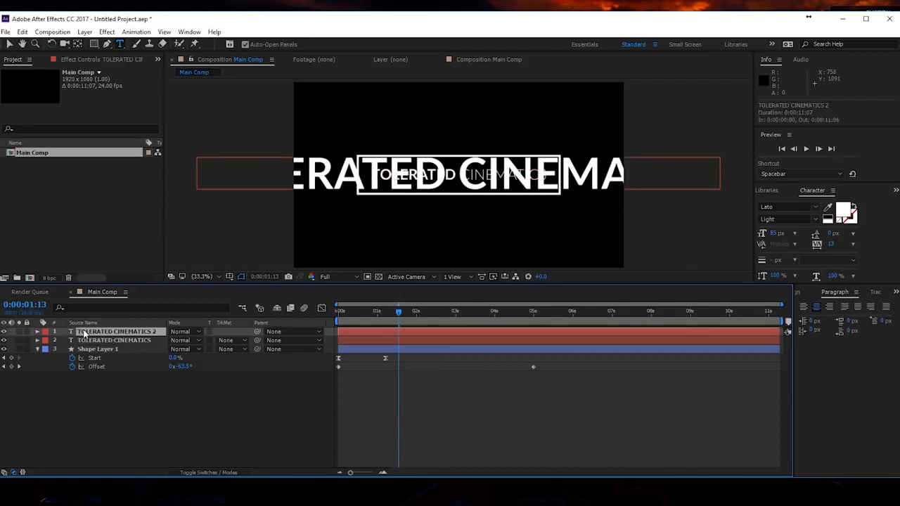
click(766, 191)
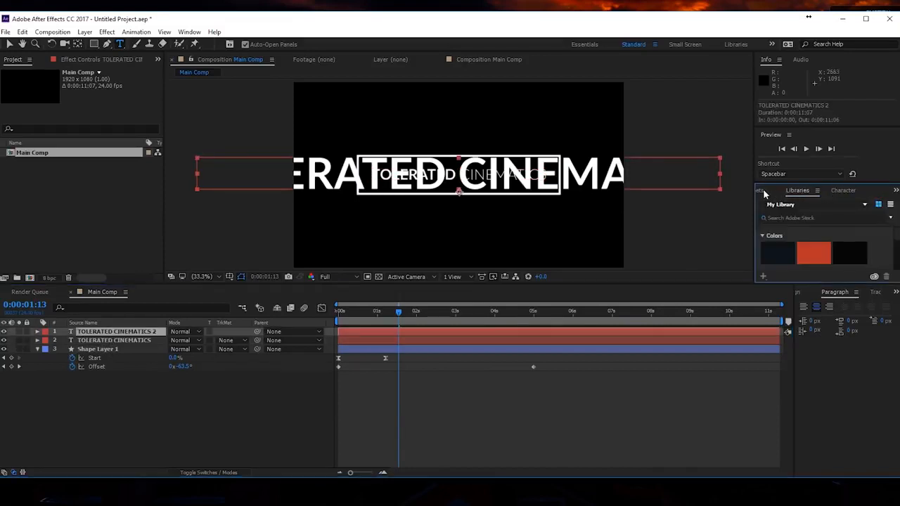
click(764, 190)
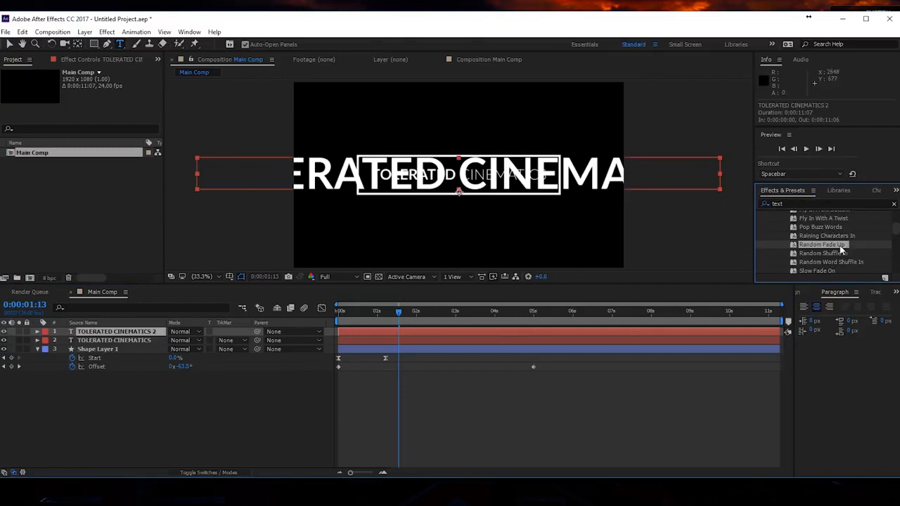
drag(838, 245, 583, 175)
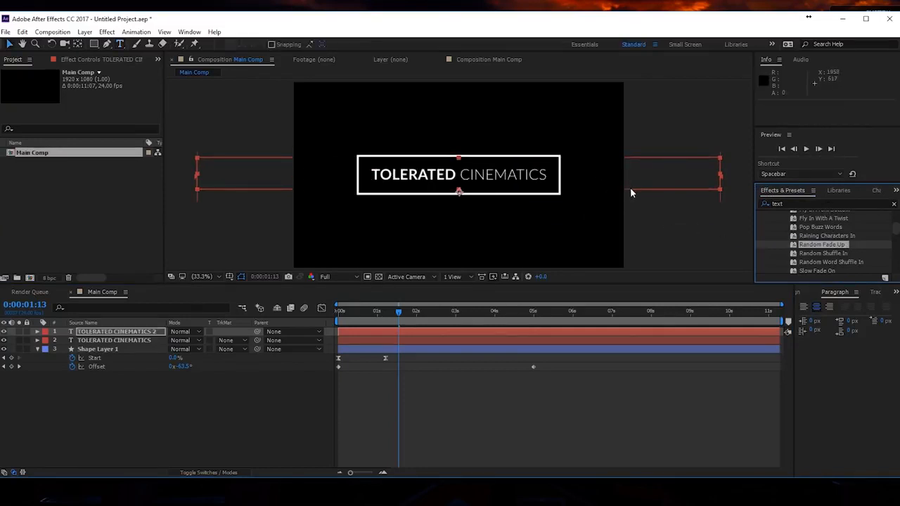
- At 0:00:02:01, remove the Start keyframes from both range selectors of the enlarged title so its letters stay partly revealed
drag(398, 320, 418, 322)
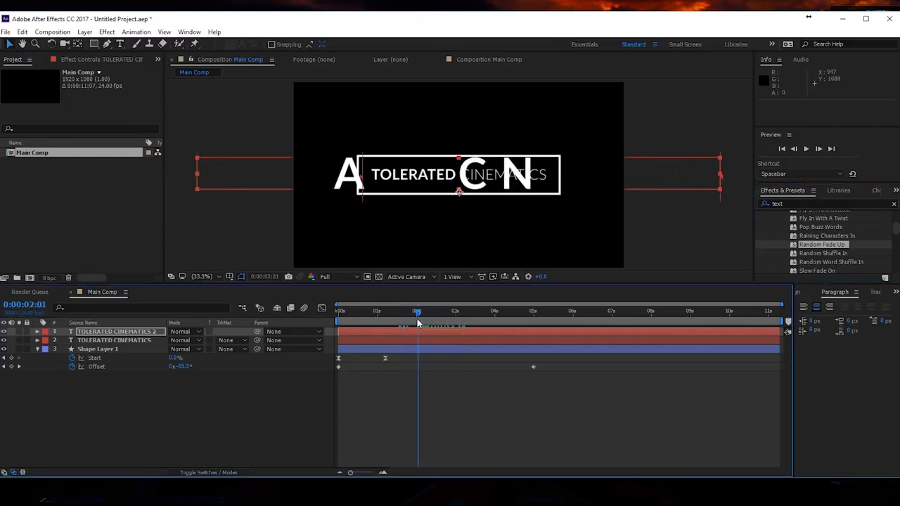
click(428, 331)
key(u)
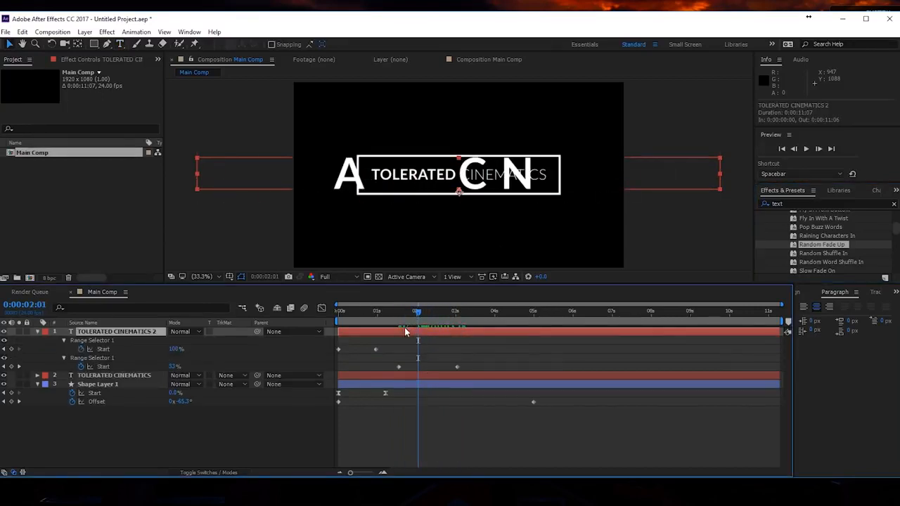
click(81, 348)
click(81, 366)
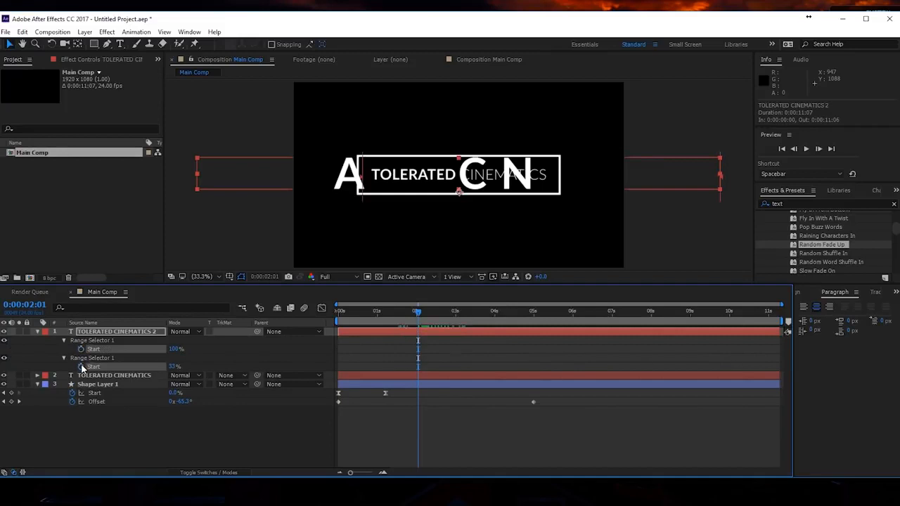
click(37, 331)
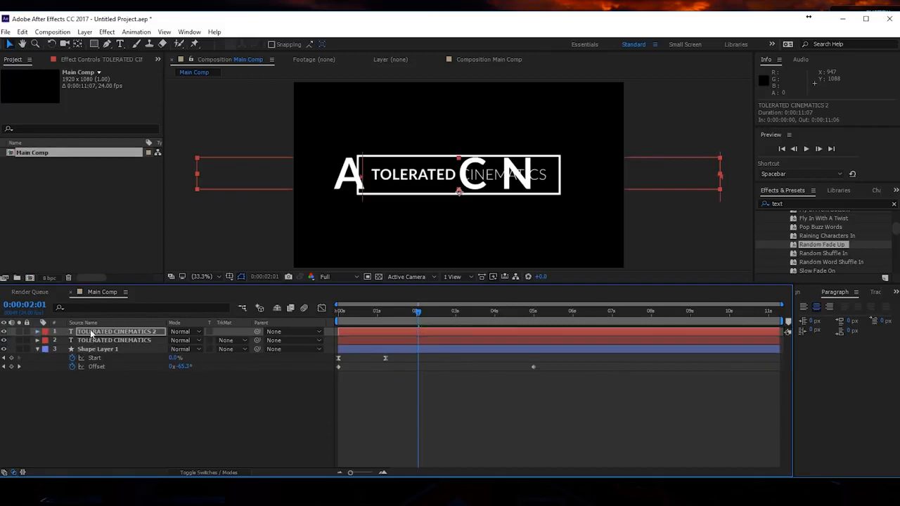
- Scale the enlarged title to 314% and move it above the rectangle to position 1420.7, 405.7
drag(414, 314, 565, 320)
click(145, 331)
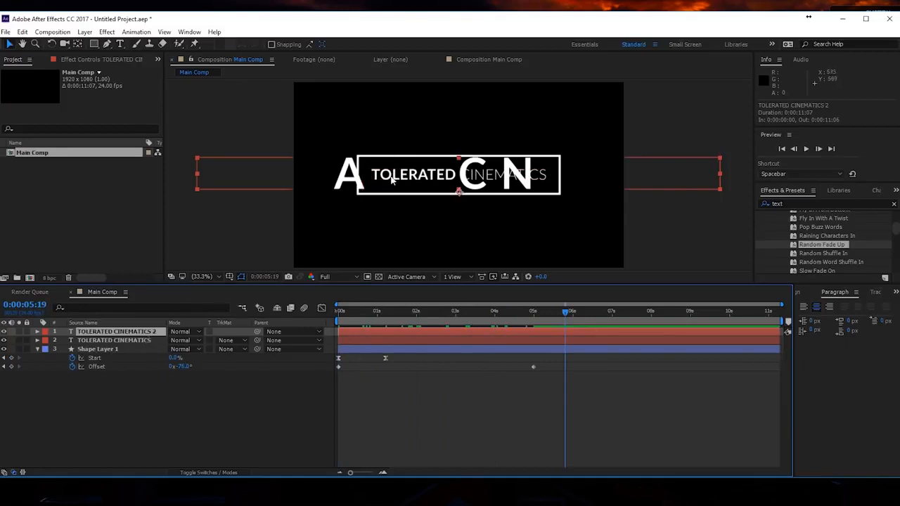
key(s)
drag(199, 341, 208, 341)
click(151, 331)
drag(358, 183, 438, 143)
- Set the enlarged title's opacity to 10%
key(t)
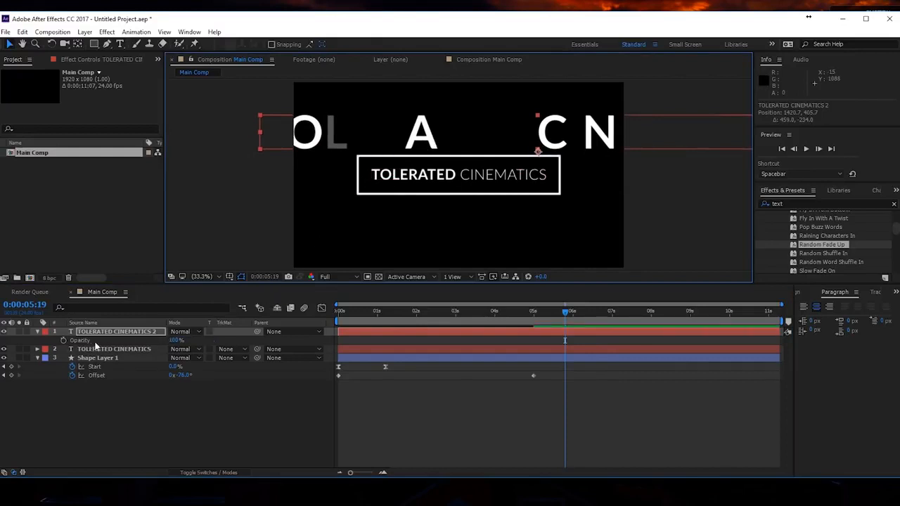
click(175, 341)
text(10)
key(Return)
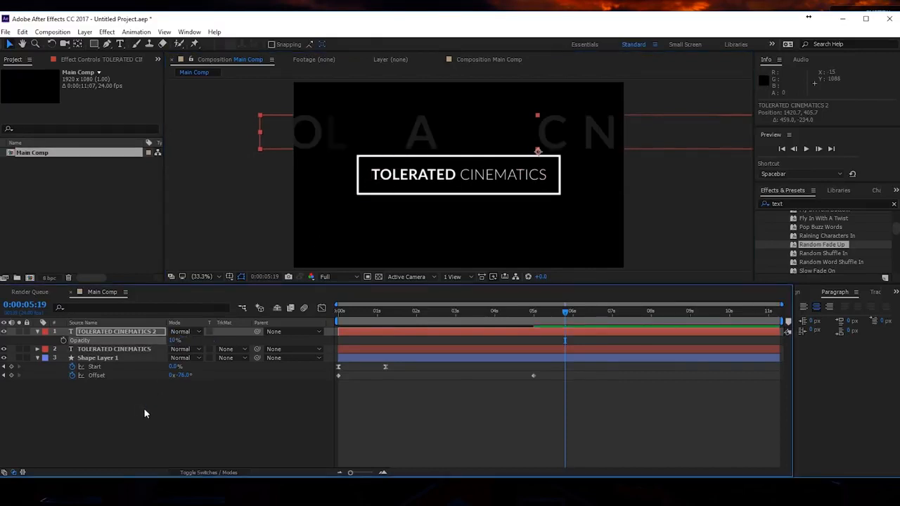
- Add a Gaussian Blur effect to the enlarged title with a Blurriness of 50
click(107, 31)
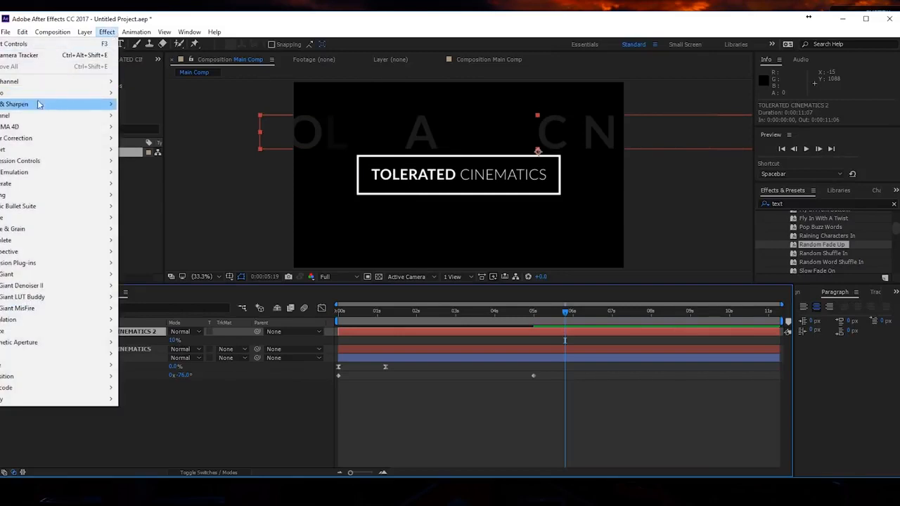
mouse_move(39, 105)
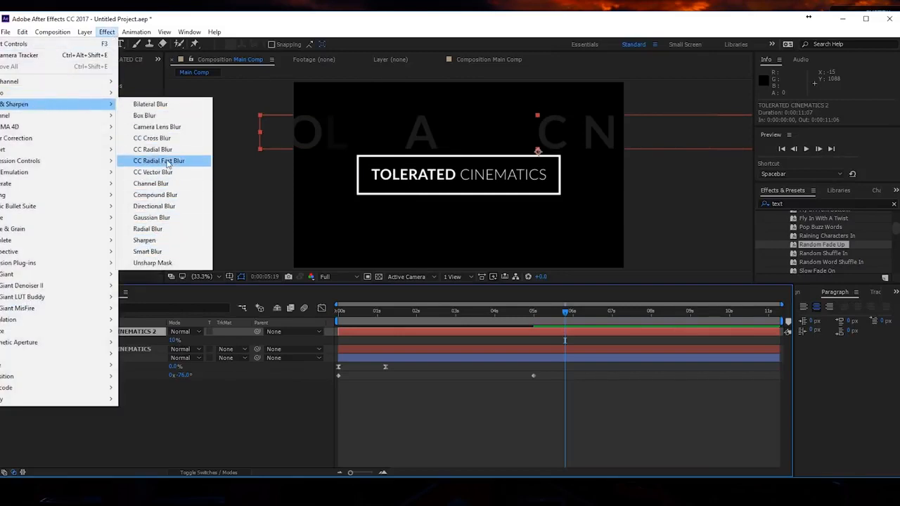
click(164, 218)
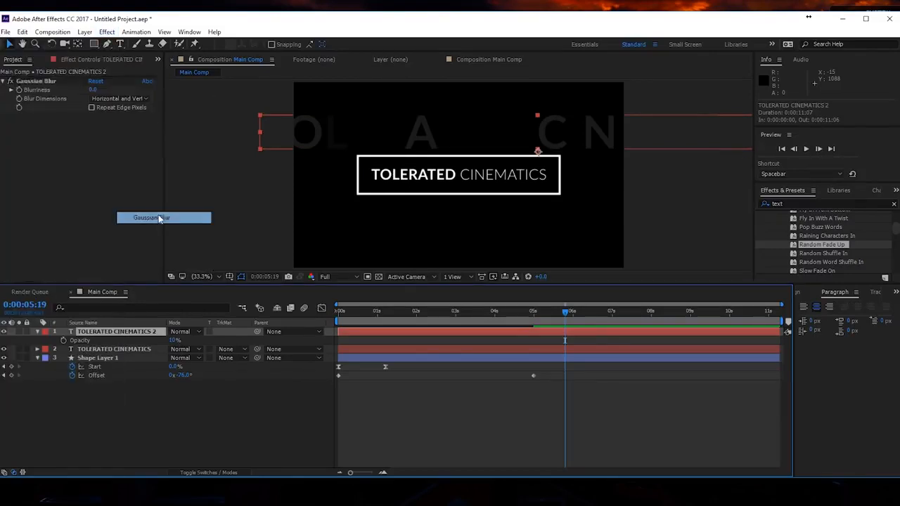
click(93, 90)
text(50)
key(Return)
click(98, 140)
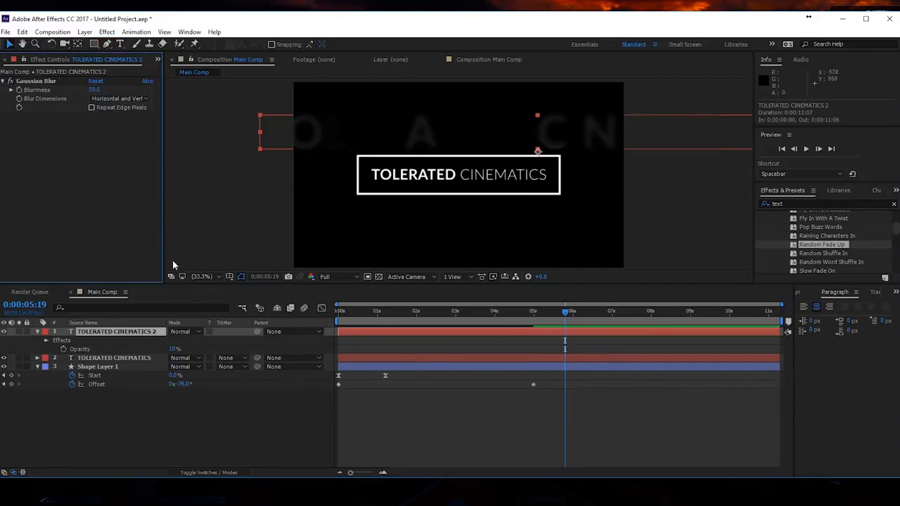
- Lower the blurred title's opacity to 5% and collapse its layer properties
click(175, 348)
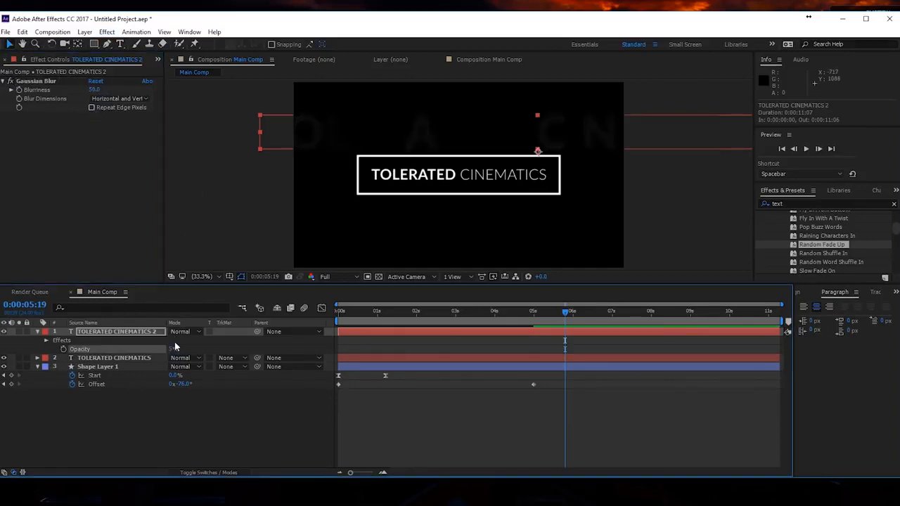
key(Return)
click(38, 332)
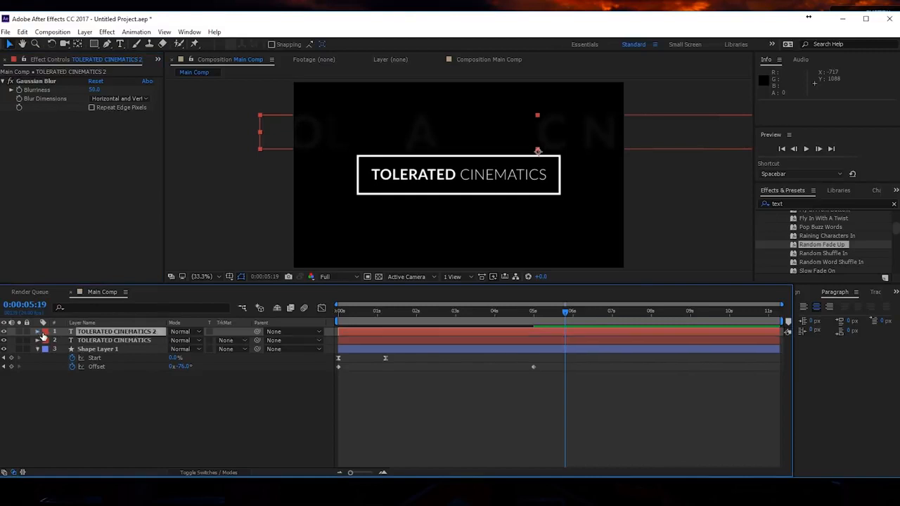
- Reveal the blurred title's modified properties and keyframe Start in Animator 2's range selector at the beginning of the composition
click(38, 332)
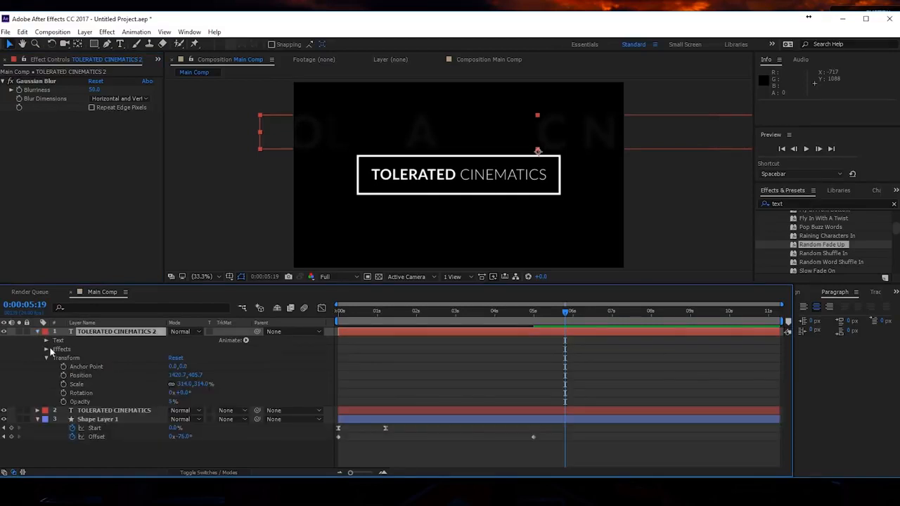
mouse_move(823, 246)
mouse_down()
mouse_move(661, 272)
mouse_move(522, 317)
mouse_move(832, 249)
mouse_up()
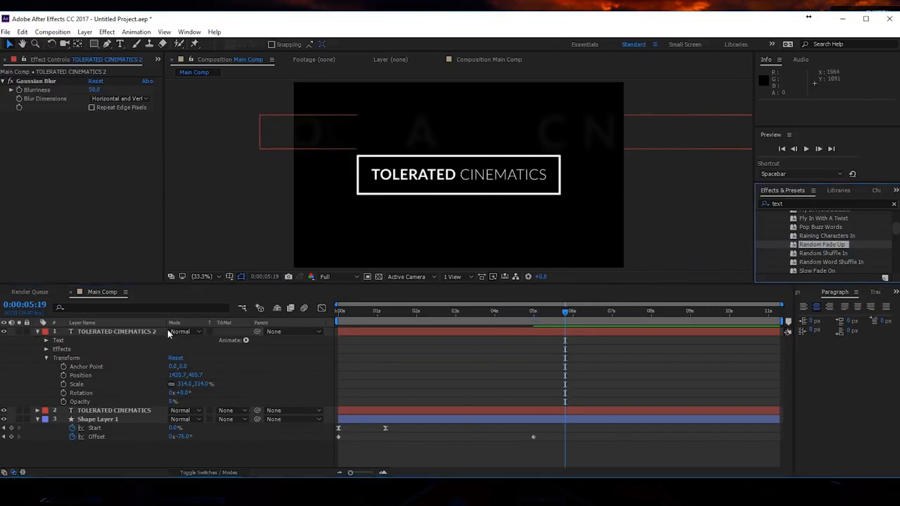
click(136, 331)
key(u)
key(u)
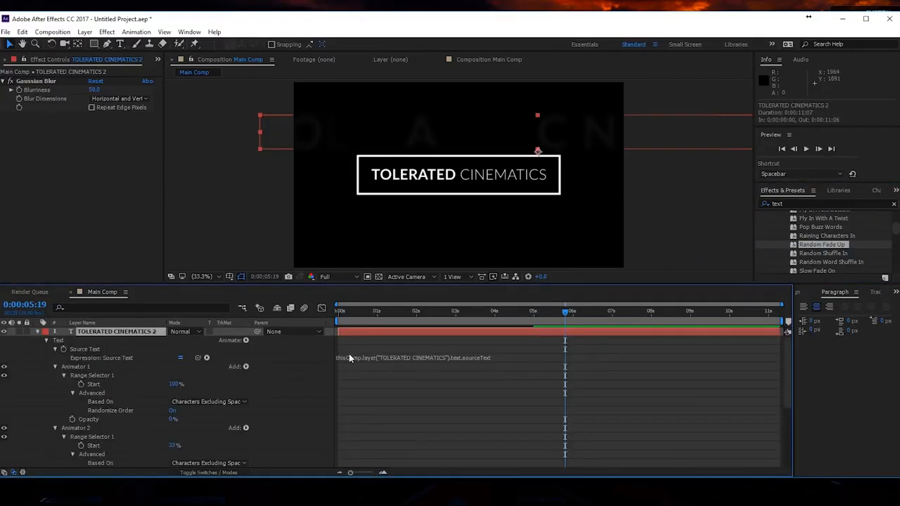
scroll(156, 382, down, 3)
click(99, 358)
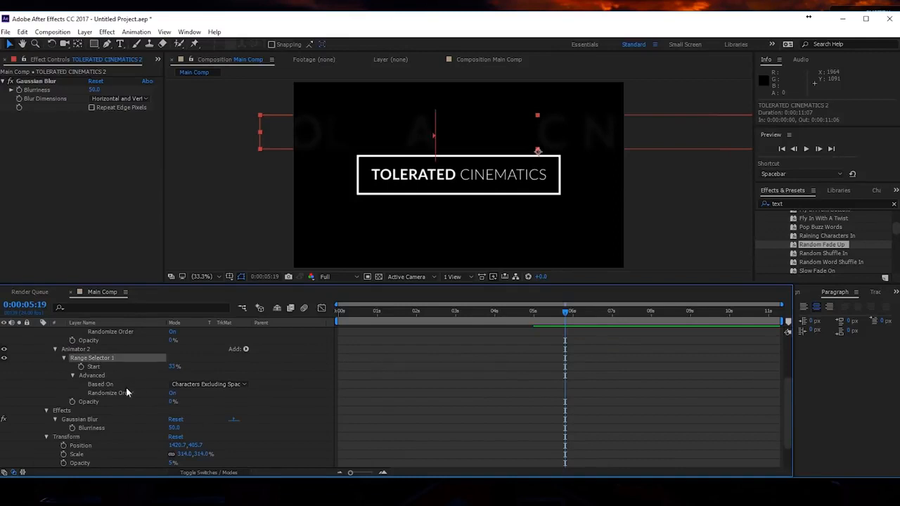
click(121, 393)
click(120, 359)
click(106, 367)
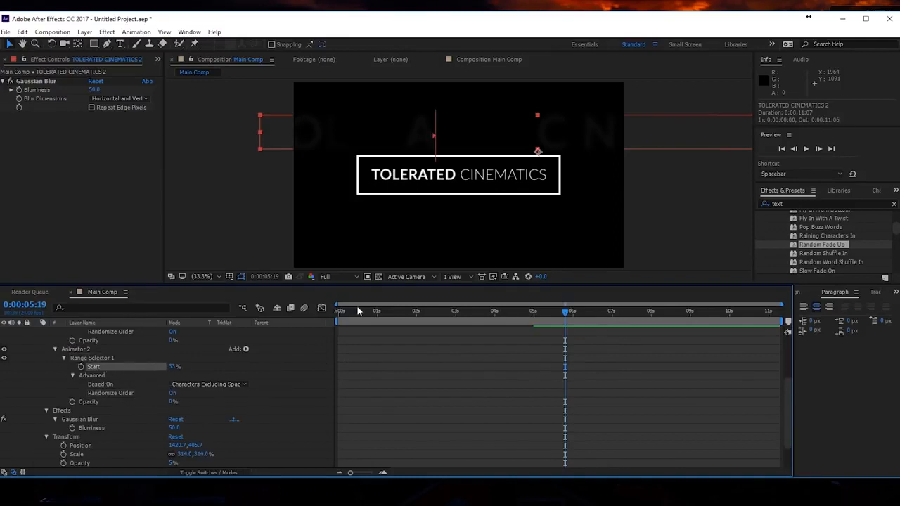
click(338, 311)
click(81, 367)
- Add a 30% Start keyframe at the composition's end, 0:00:11:06, and preview the letter animation
drag(533, 312, 808, 322)
click(173, 367)
text(30)
click(231, 362)
key(space)
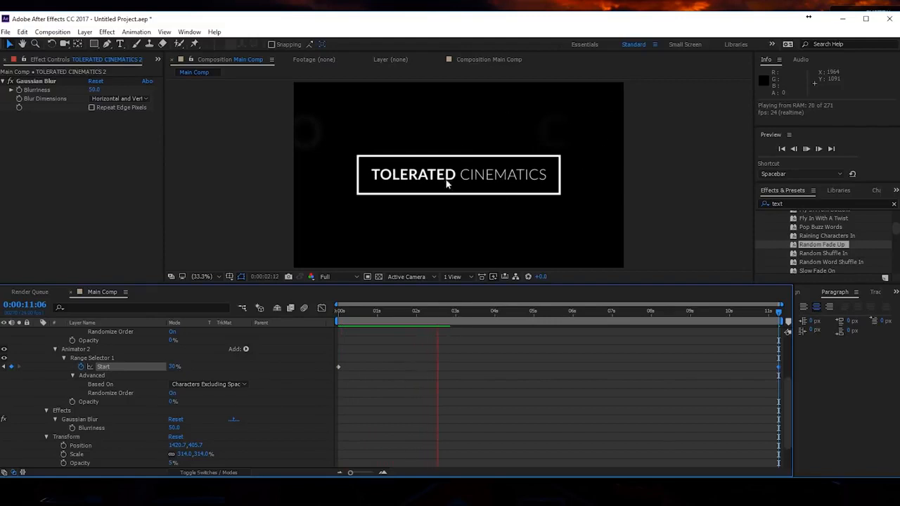
- Duplicate the blurred title layer and move the copy straight down below the rectangle to position 1420.7, 978.7
click(451, 312)
scroll(68, 371, up, 3)
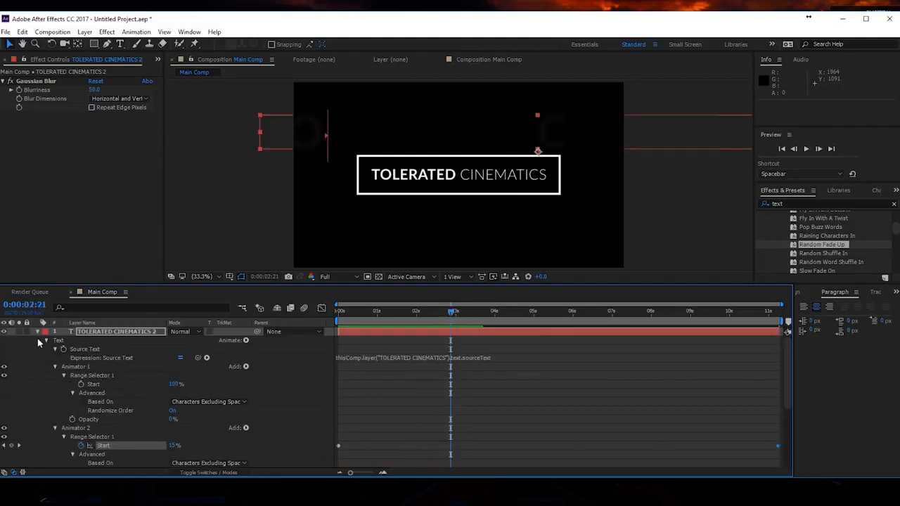
click(37, 331)
key(ctrl+d)
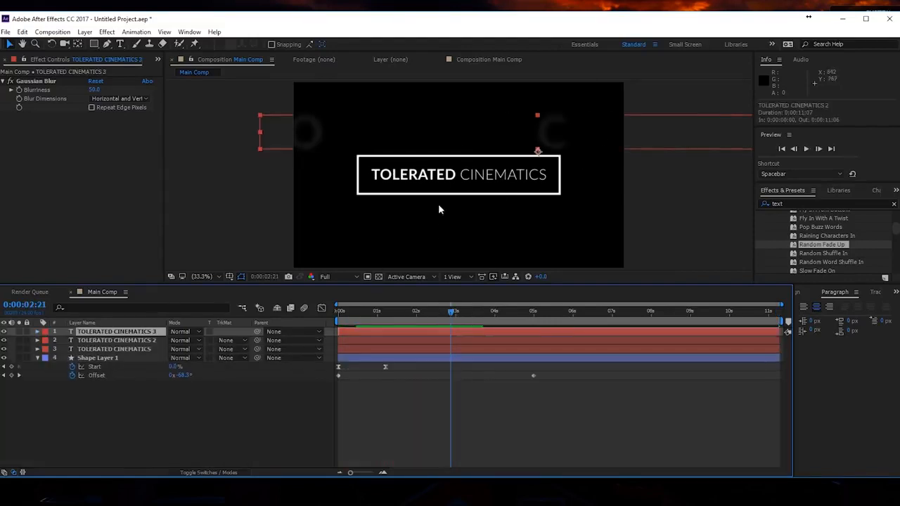
drag(461, 143, 446, 244)
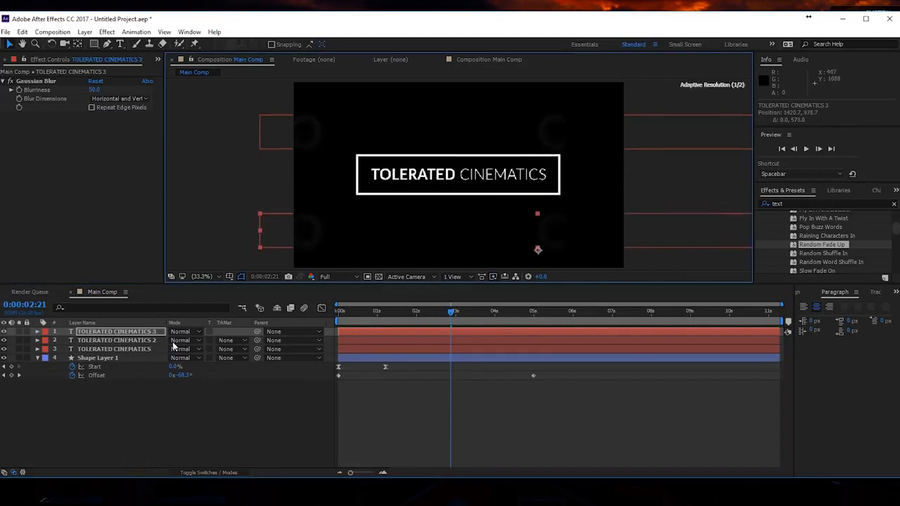
- Expand the lower blurred title's effects, text properties and both text animators
click(38, 332)
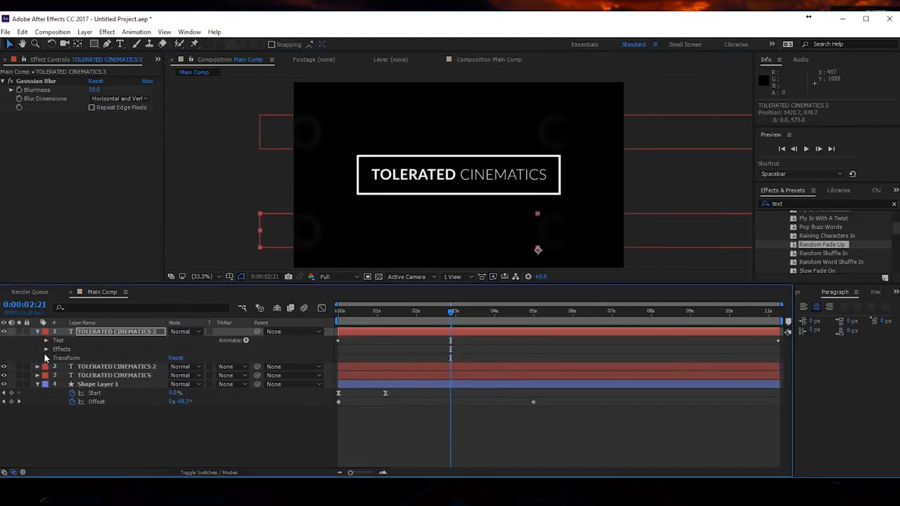
click(46, 349)
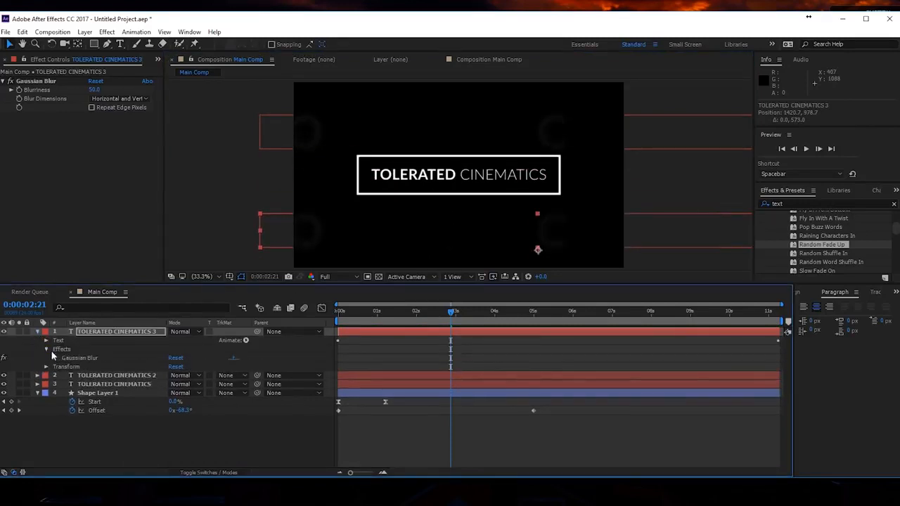
click(46, 341)
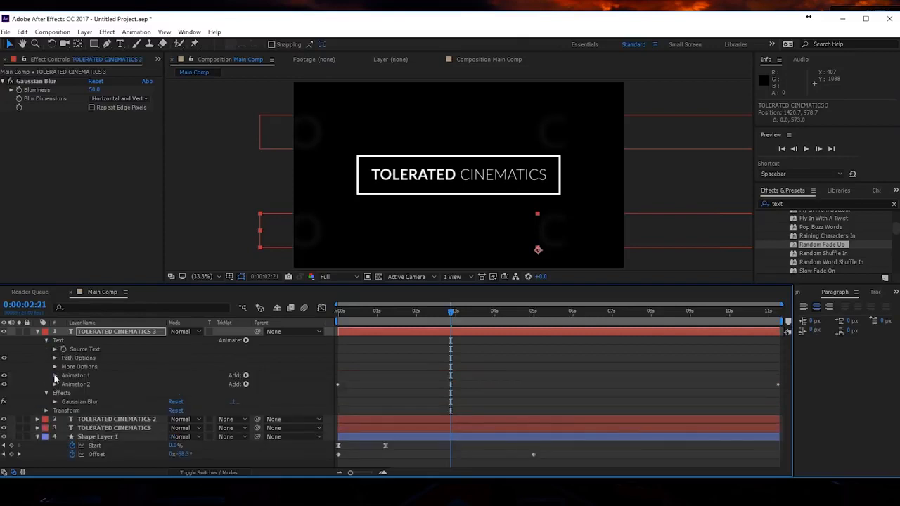
click(55, 375)
scroll(53, 394, down, 1)
click(55, 393)
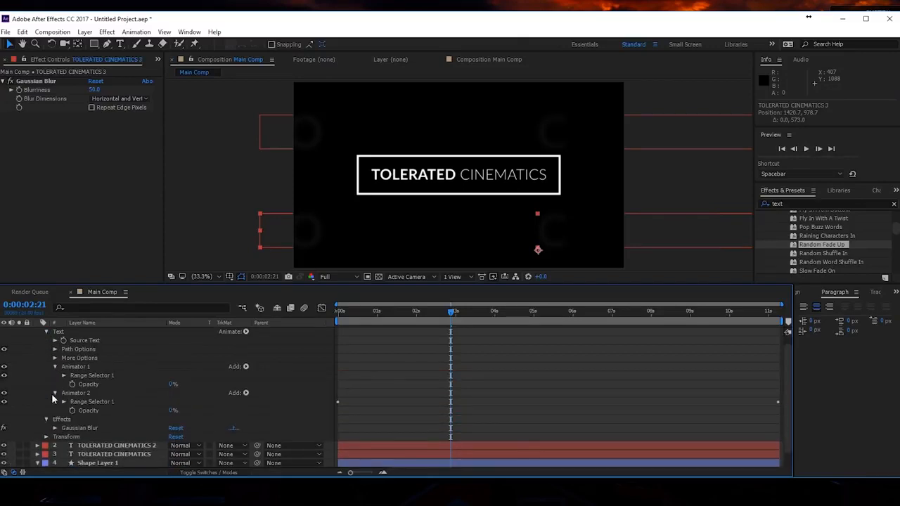
- Try deleting Animator 2 and Animator 1's range selector from the lower blurred title, undoing each deletion
click(69, 393)
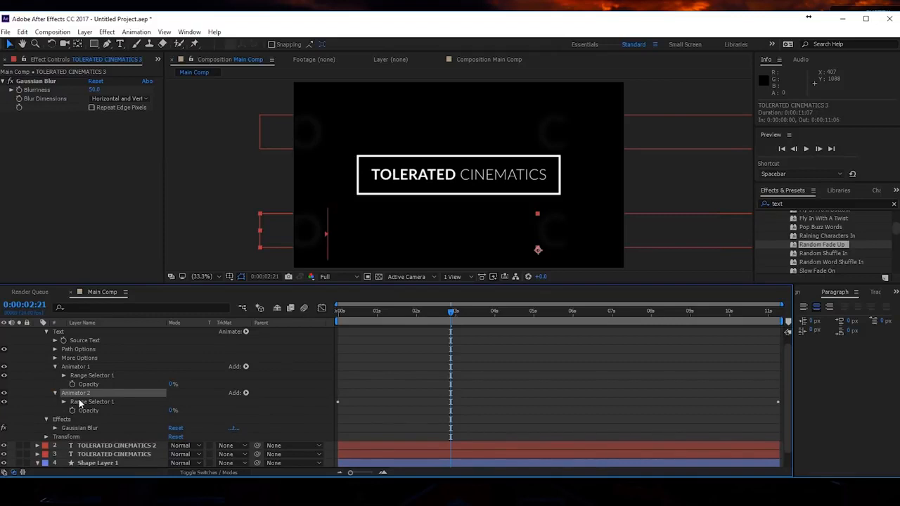
key(Delete)
key(ctrl+z)
click(86, 385)
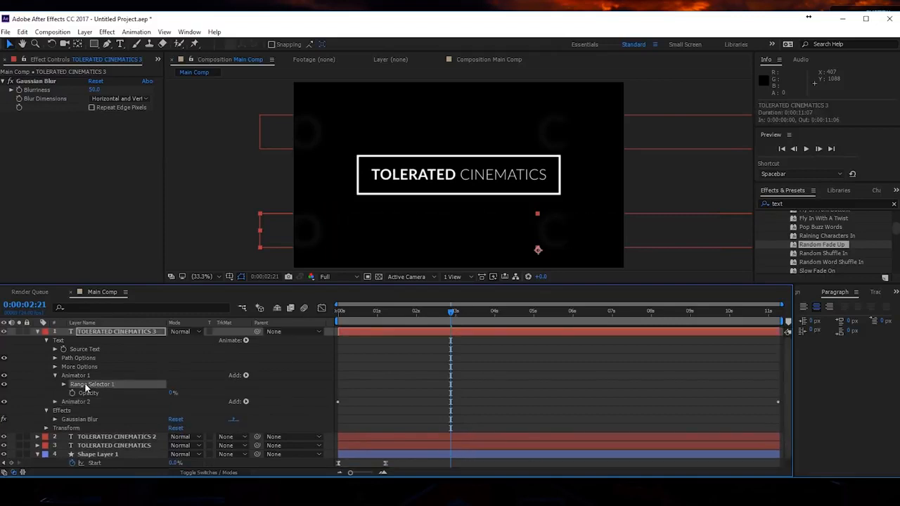
key(Delete)
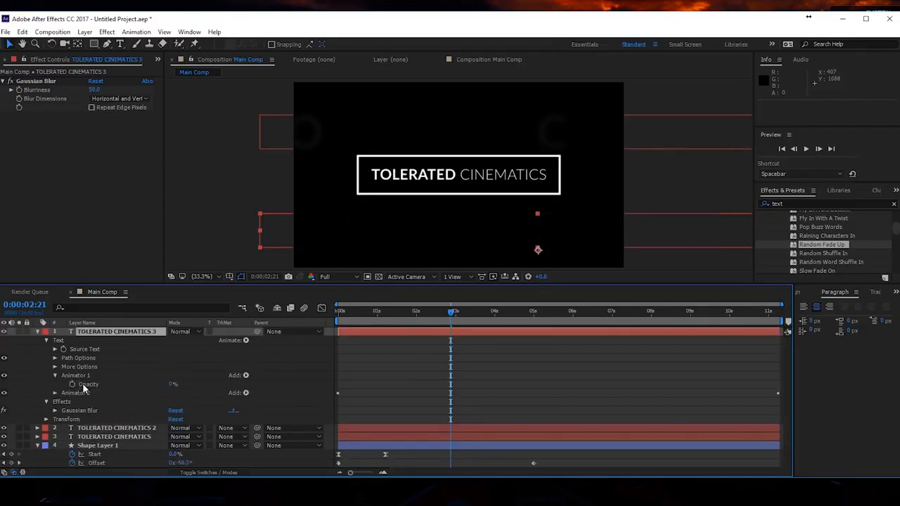
key(ctrl+z)
- Expand Animator 2 and its range selector in the lower blurred title layer
click(55, 402)
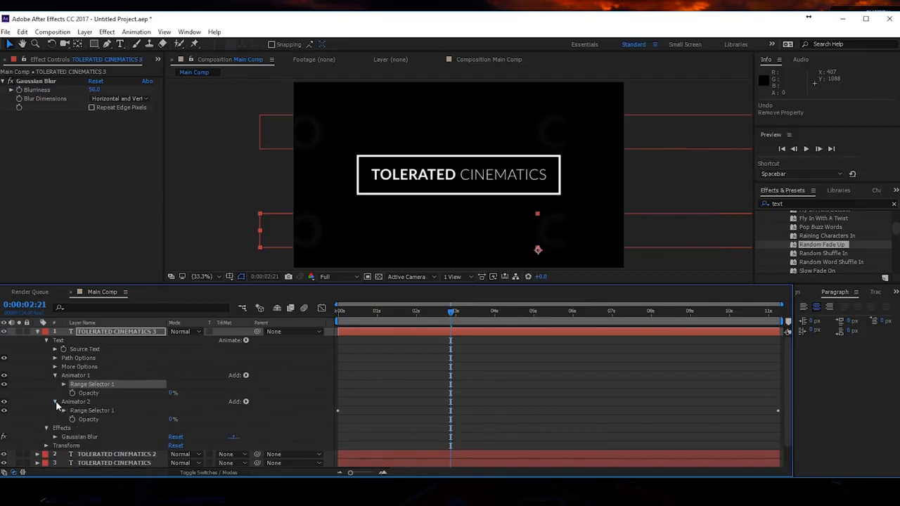
click(102, 421)
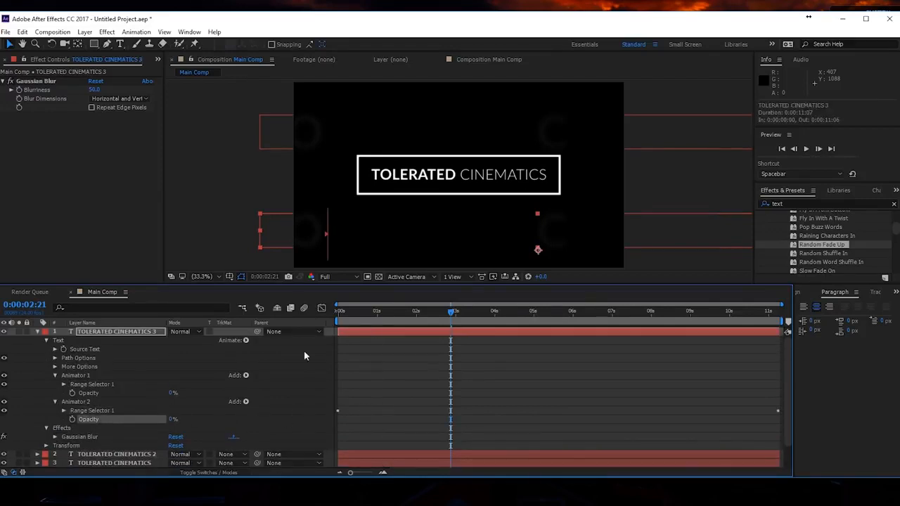
click(93, 412)
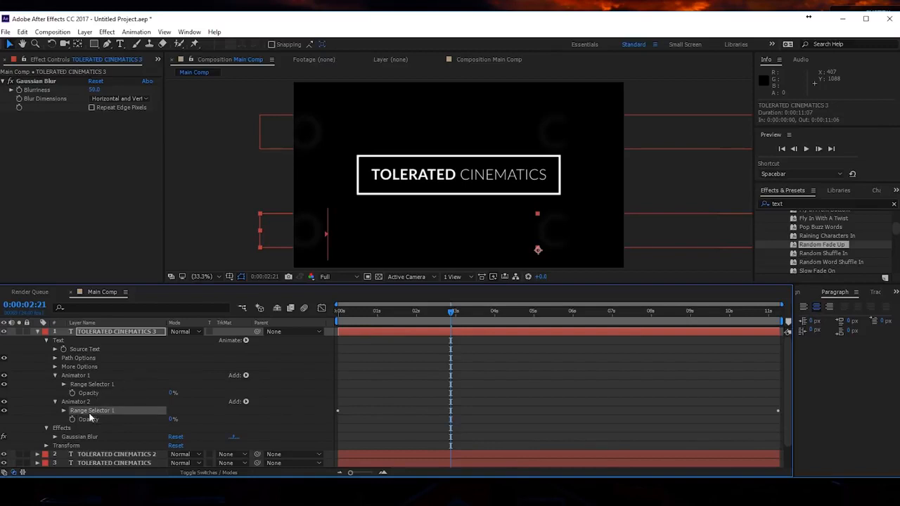
click(64, 411)
- Try a range selector Offset of -35% on the lower blurred title's Animator 2, checking it across the timeline, and undo it
drag(170, 443, 163, 449)
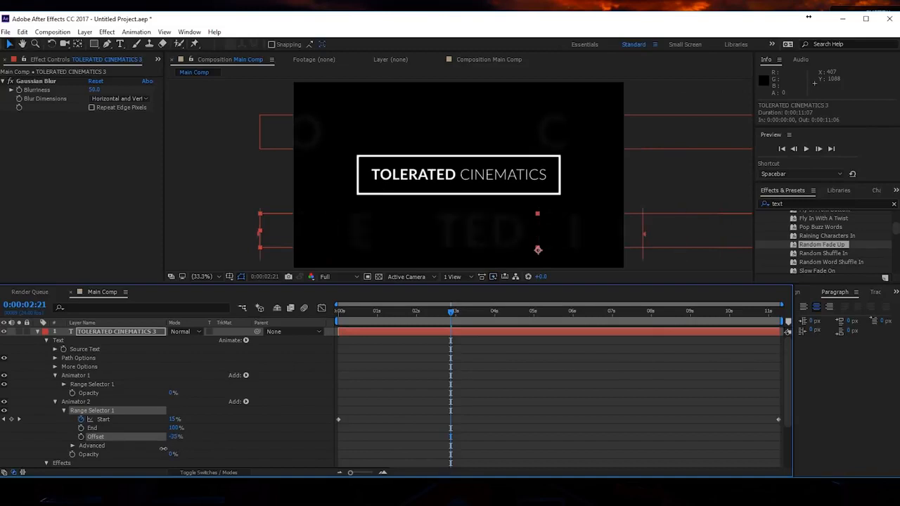
drag(415, 312, 731, 376)
drag(173, 437, 186, 431)
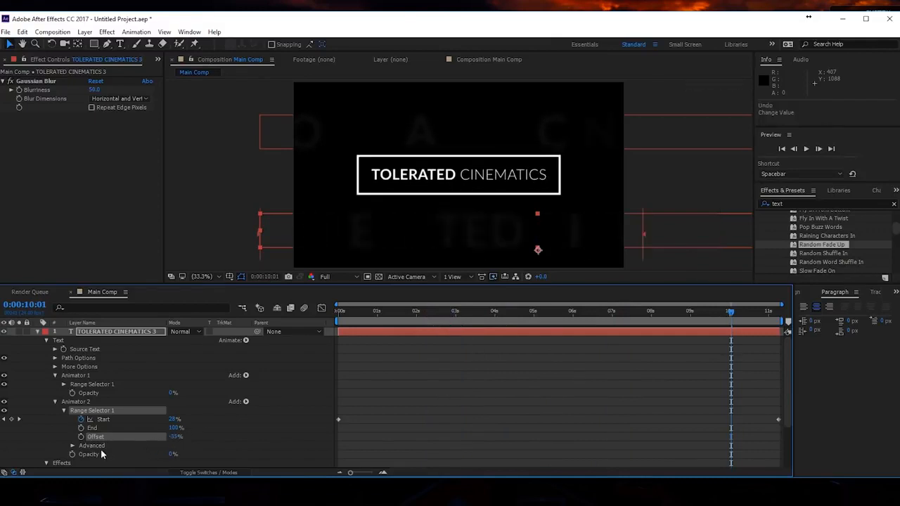
key(ctrl+z)
- Set the Random Seed in the advanced options of the lower blurred title's Animator 2 range selector to 1, then collapse the layer
click(71, 446)
scroll(64, 444, down, 3)
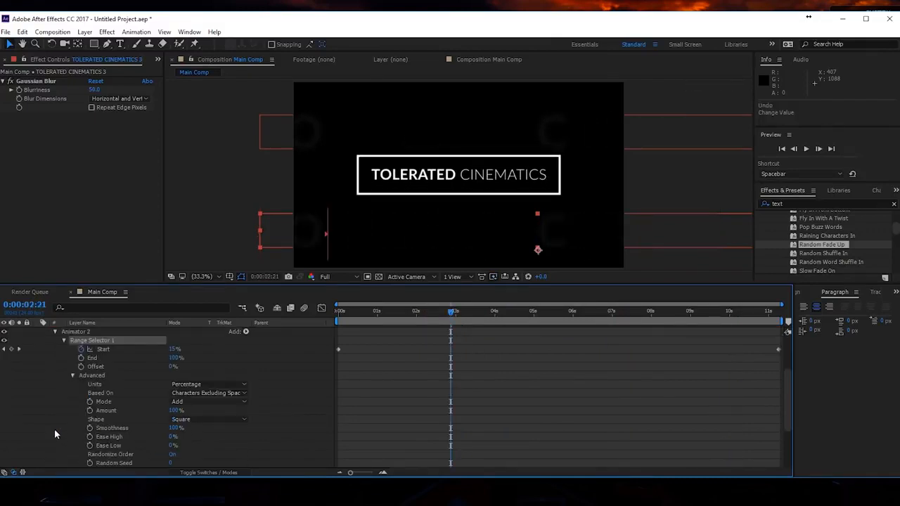
scroll(76, 407, down, 3)
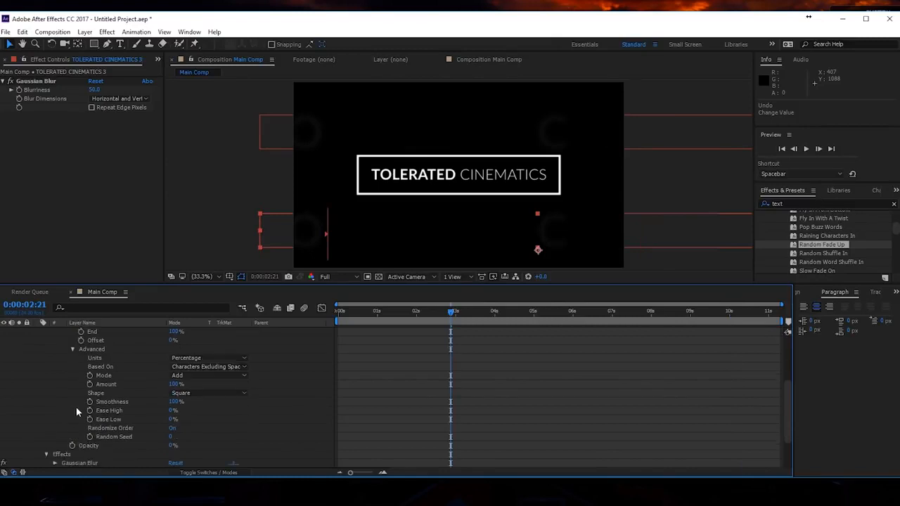
click(170, 437)
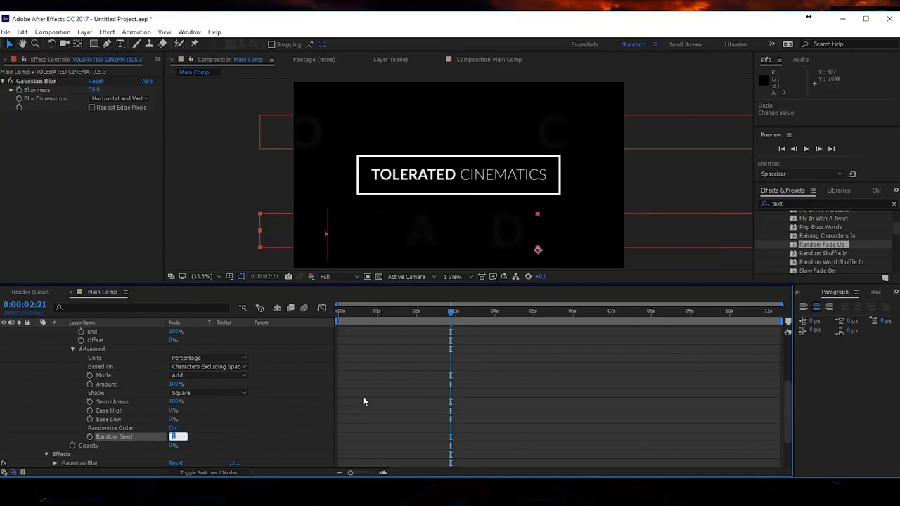
text(1)
click(463, 243)
scroll(29, 371, up, 5)
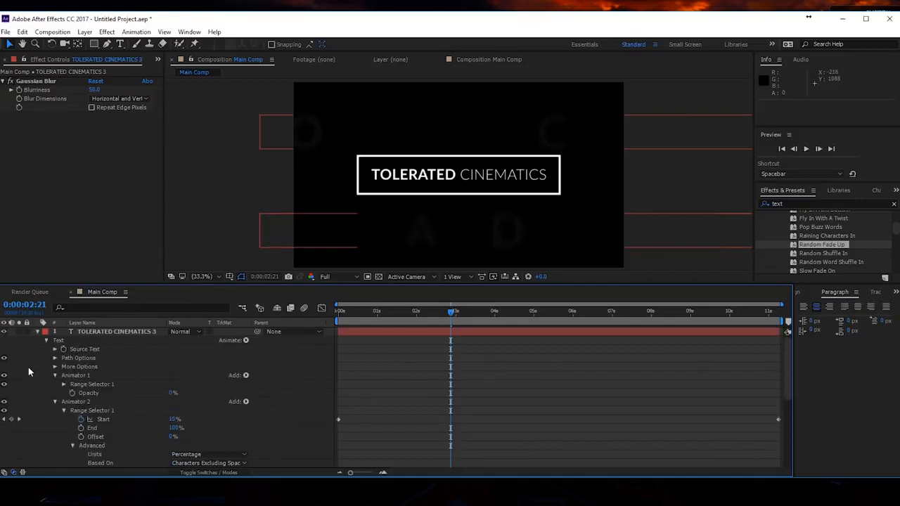
click(37, 331)
- Move the lower blurred title up to about 1444.7, 834.7 and the upper one down closer to the rectangle, then preview the animation
drag(382, 246, 447, 208)
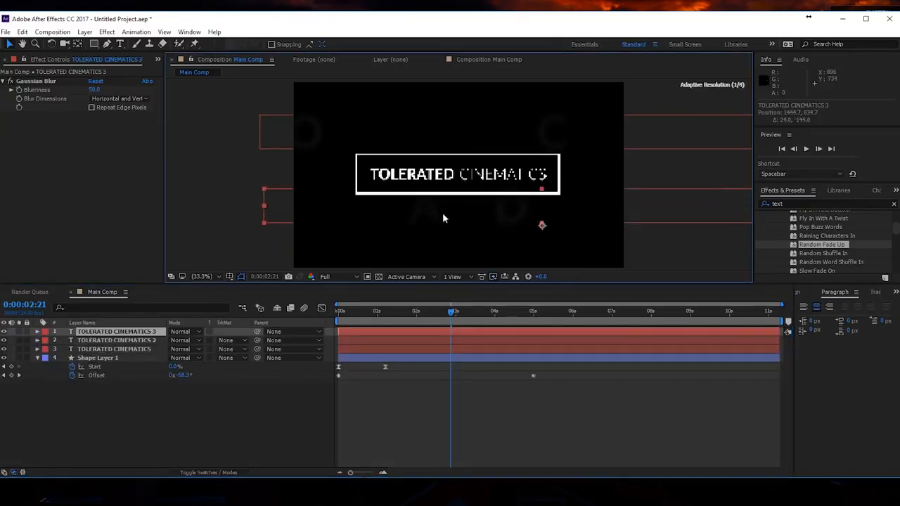
drag(412, 123, 401, 149)
click(462, 389)
key(space)
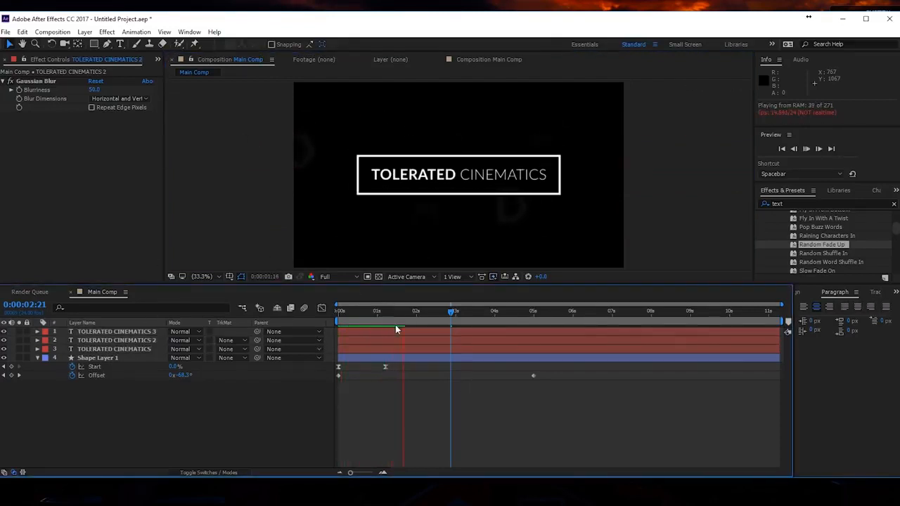
key(space)
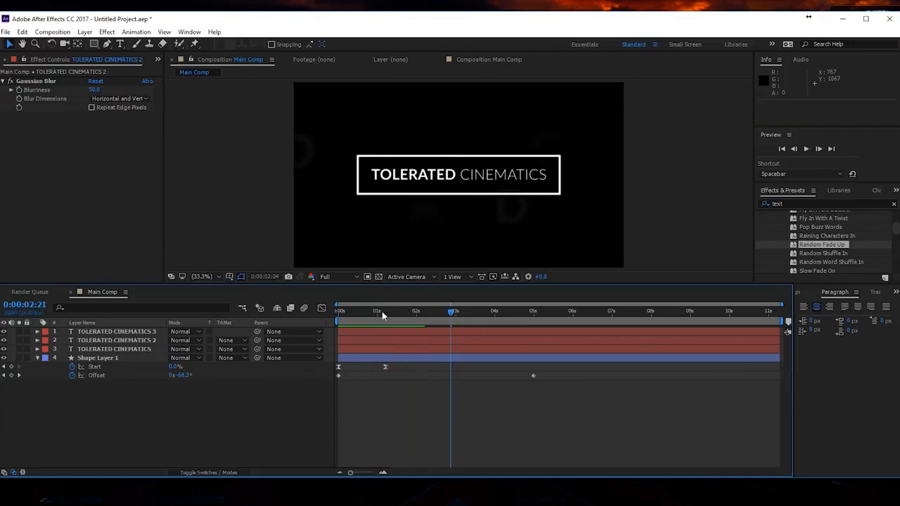
- Duplicate the rectangle's Shape Layer 1 and set the current time to 0:00:00:22
click(111, 358)
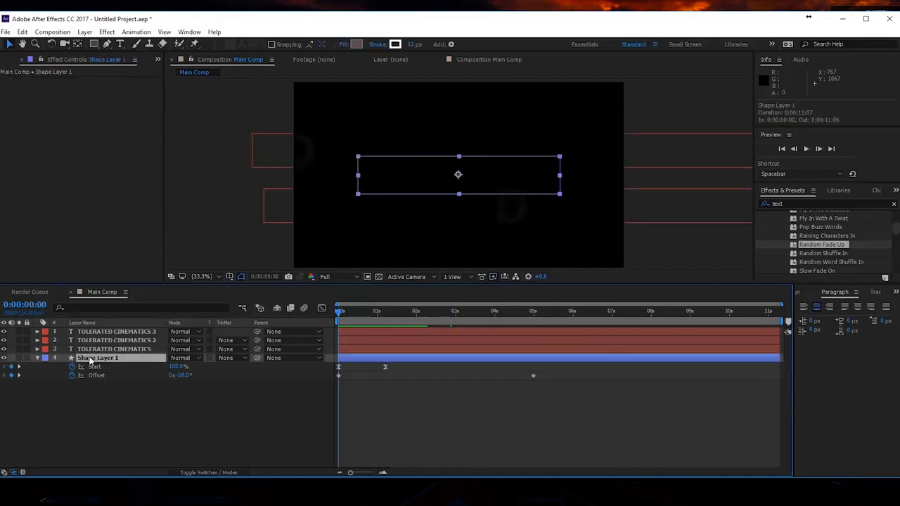
key(ctrl+d)
scroll(467, 189, up, 3)
drag(340, 314, 377, 318)
drag(406, 235, 451, 227)
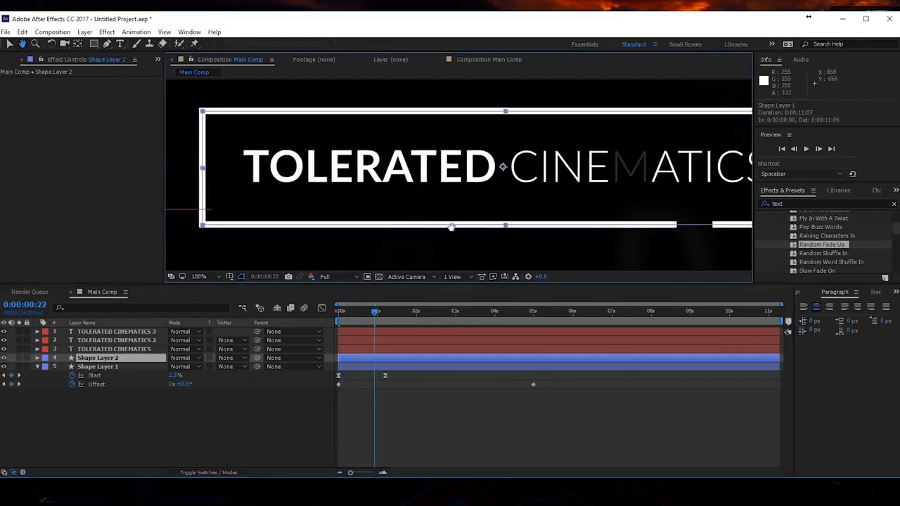
- Set the rectangle's stroke width in the duplicated Shape Layer 2 to 17
click(149, 358)
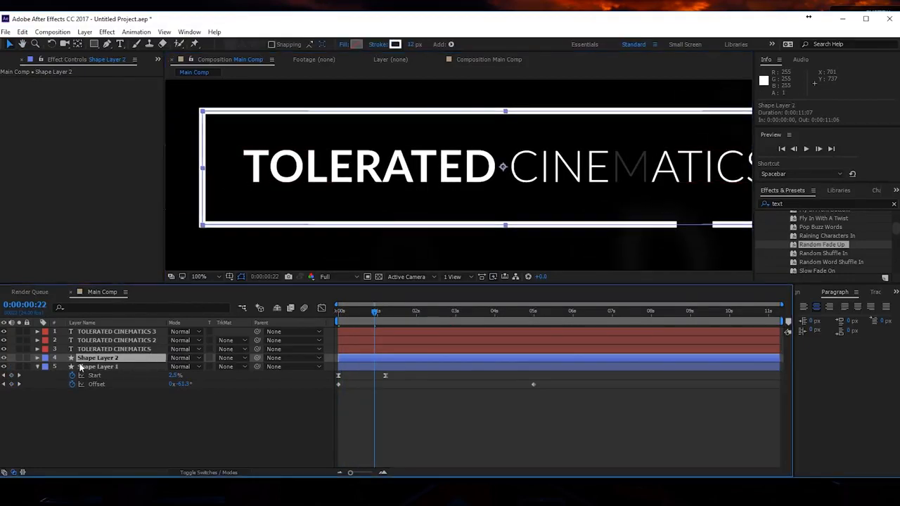
click(37, 358)
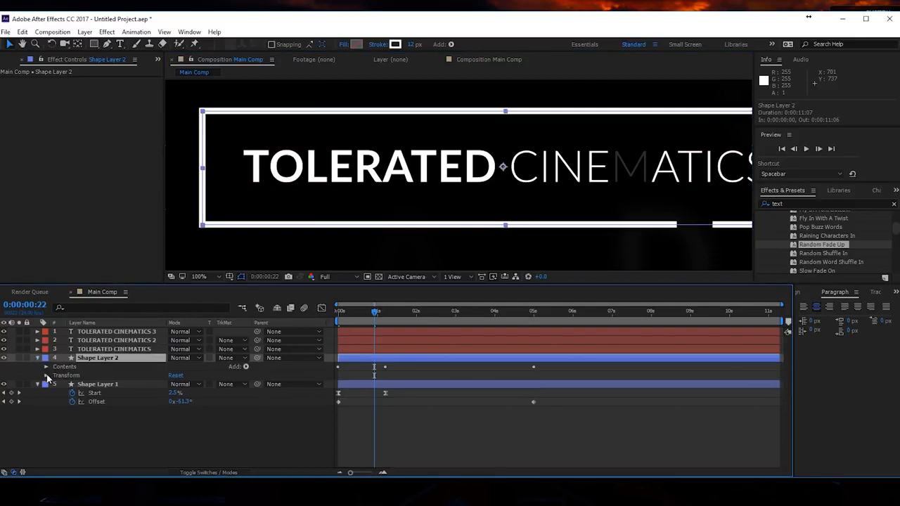
click(46, 367)
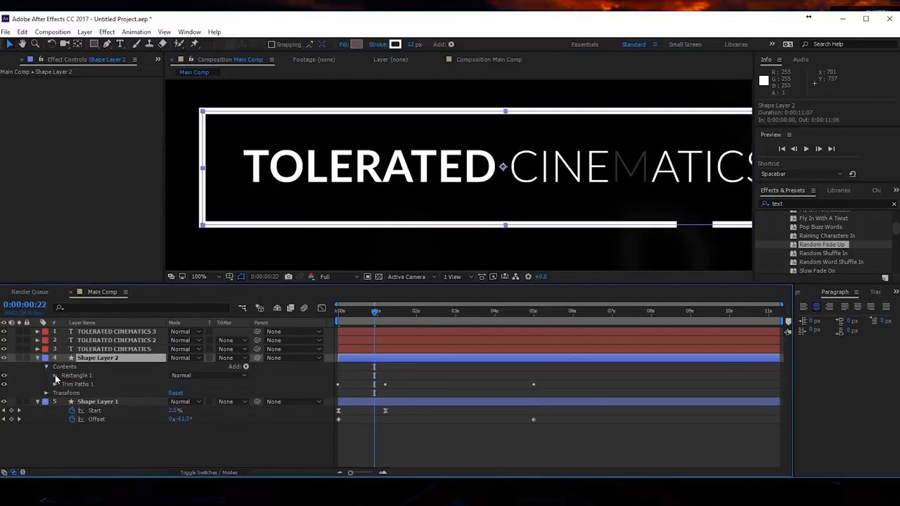
click(56, 375)
click(64, 394)
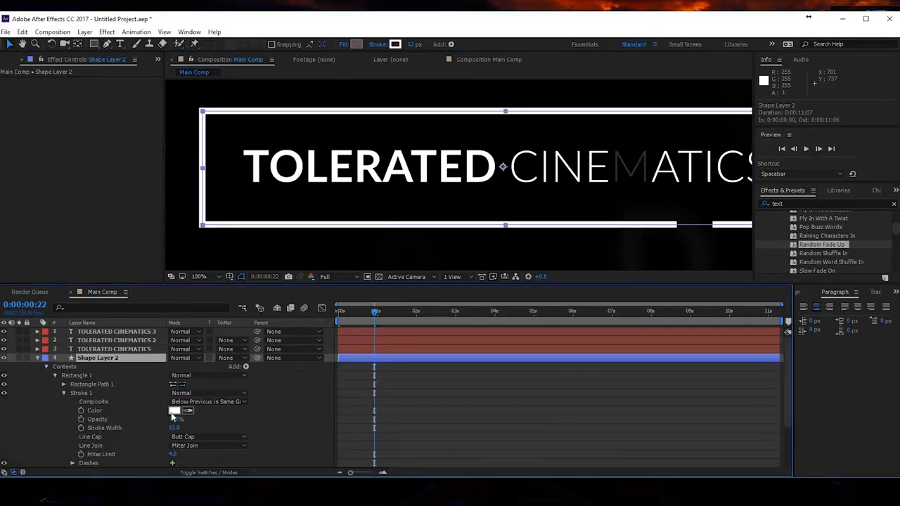
click(172, 428)
text(15)
key(Return)
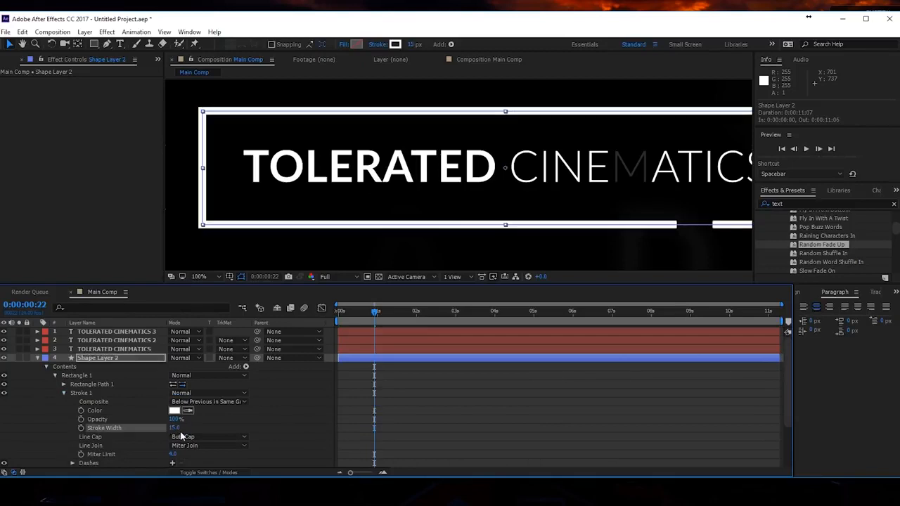
drag(176, 428, 187, 426)
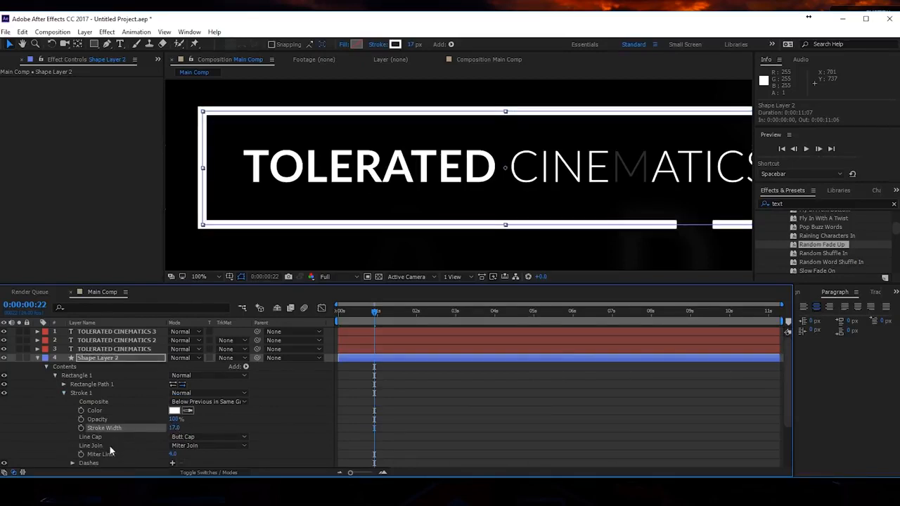
click(38, 359)
- Change the rectangle's stroke color in Shape Layer 1 to a yellow-orange
click(38, 367)
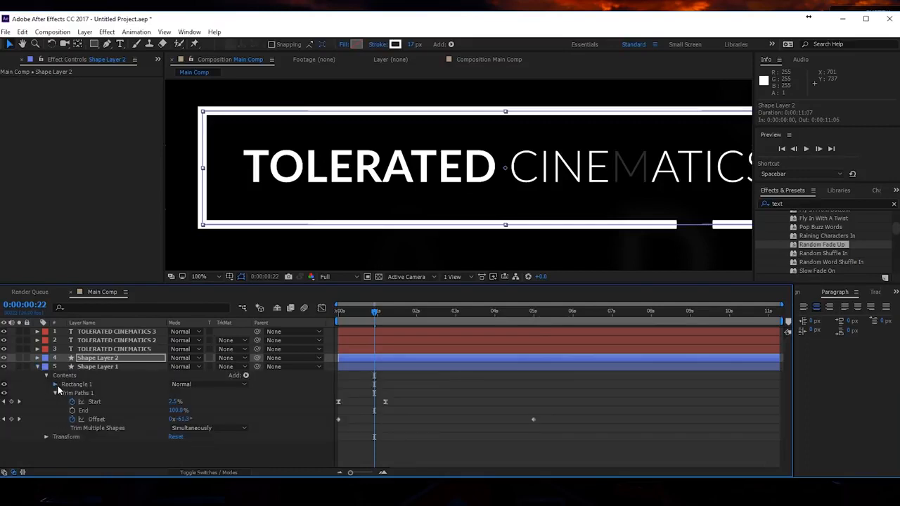
click(55, 385)
click(65, 403)
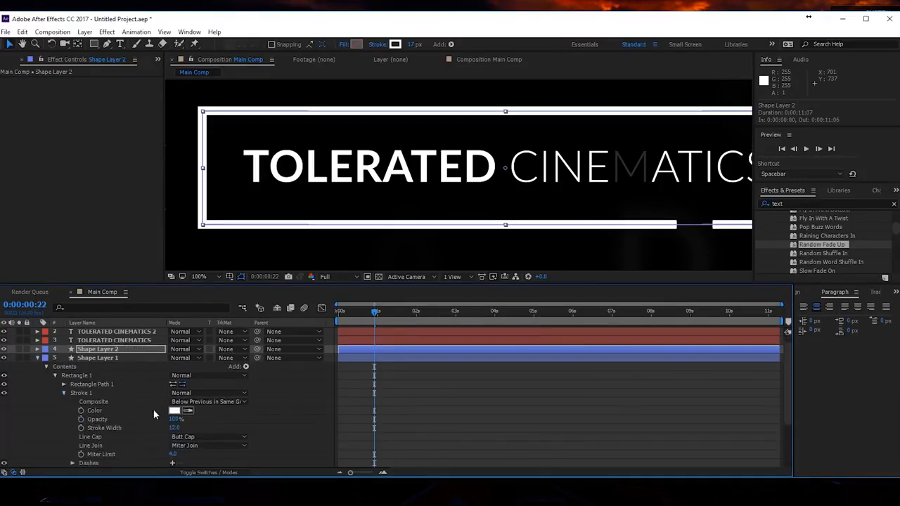
click(176, 410)
drag(714, 320, 713, 381)
click(796, 266)
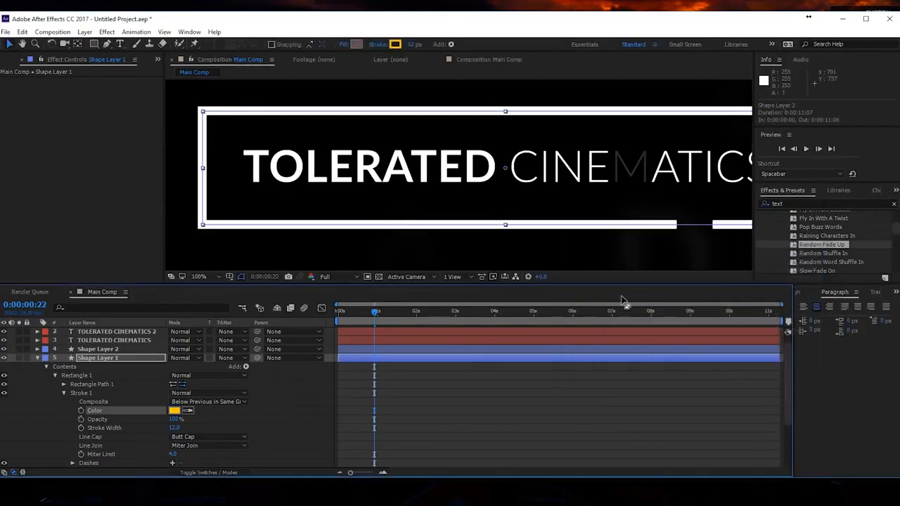
- Delay Shape Layer 2 so it starts at 0:00:00:03, checking the outline at 0:00:01:00
mouse_move(375, 312)
mouse_down()
mouse_move(405, 308)
mouse_move(377, 315)
mouse_up()
click(37, 358)
click(93, 359)
drag(358, 358, 368, 358)
key(h)
drag(658, 207, 624, 223)
key(v)
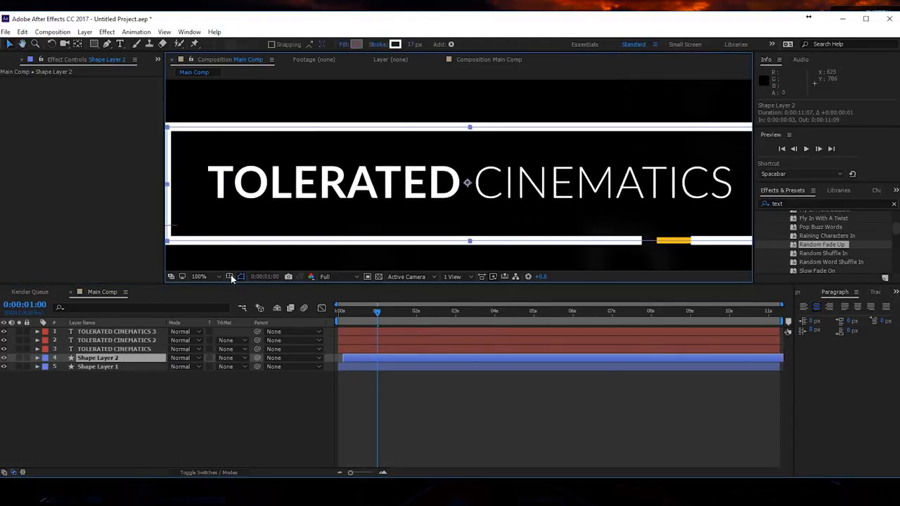
- Shift Shape Layer 2 one frame earlier to start at 0:00:00:02 and preview the two-color outline animation
click(231, 277)
click(219, 277)
click(218, 299)
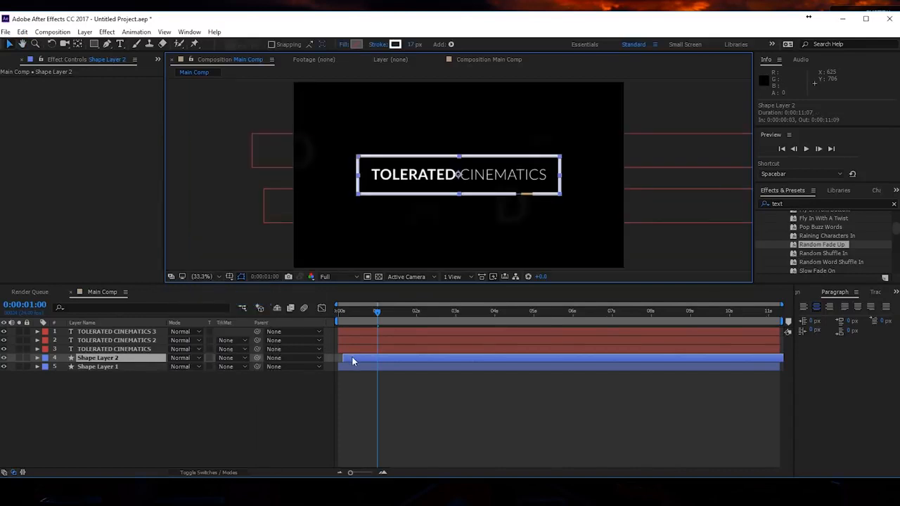
drag(352, 357, 350, 356)
drag(396, 317, 364, 314)
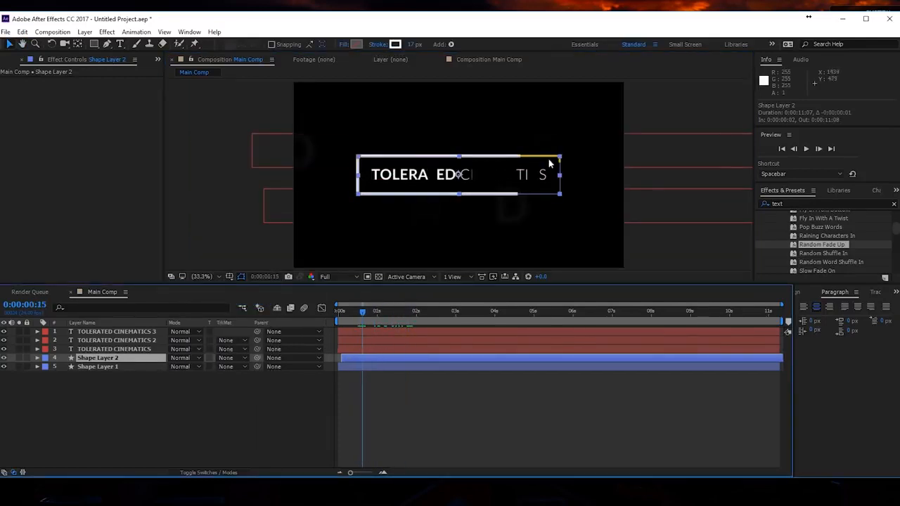
click(438, 398)
key(space)
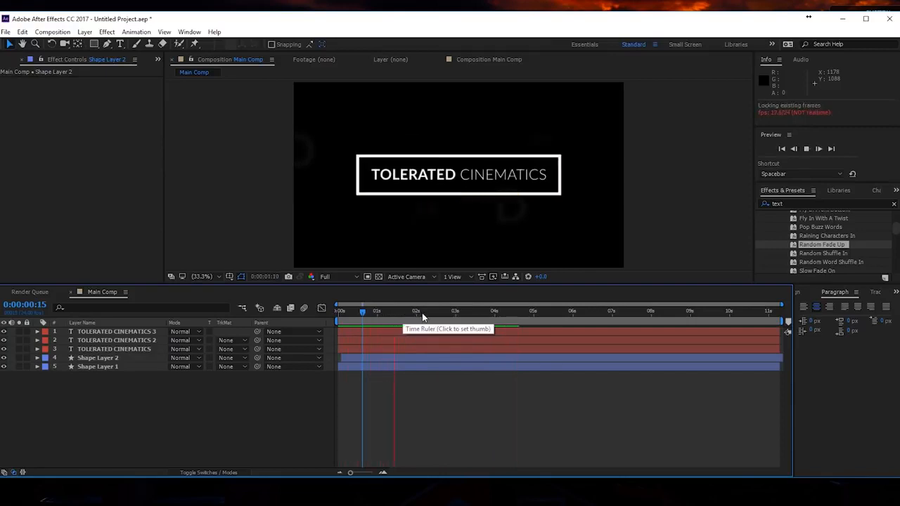
key(space)
- Lock the two blurred title layers, TOLERATED CINEMATICS 3 and TOLERATED CINEMATICS 2
key(ctrl+t)
drag(462, 175, 543, 175)
click(108, 343)
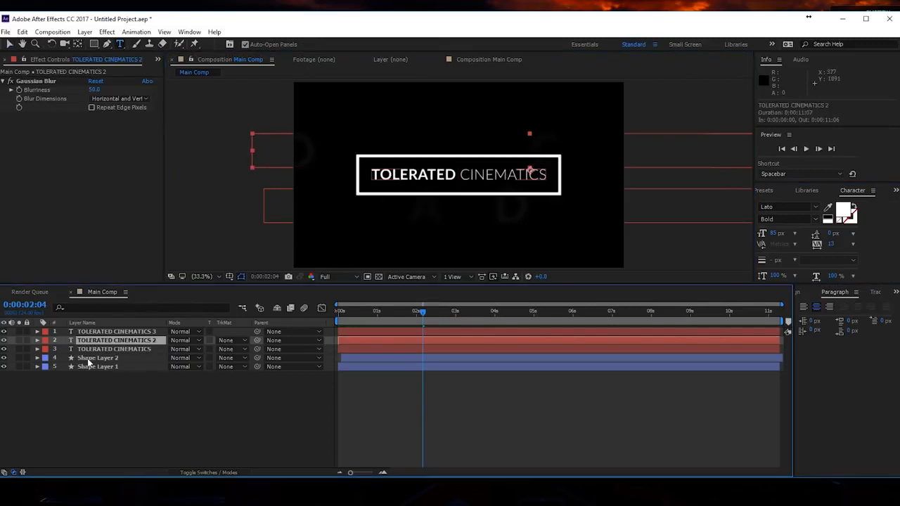
click(20, 356)
drag(27, 331, 27, 340)
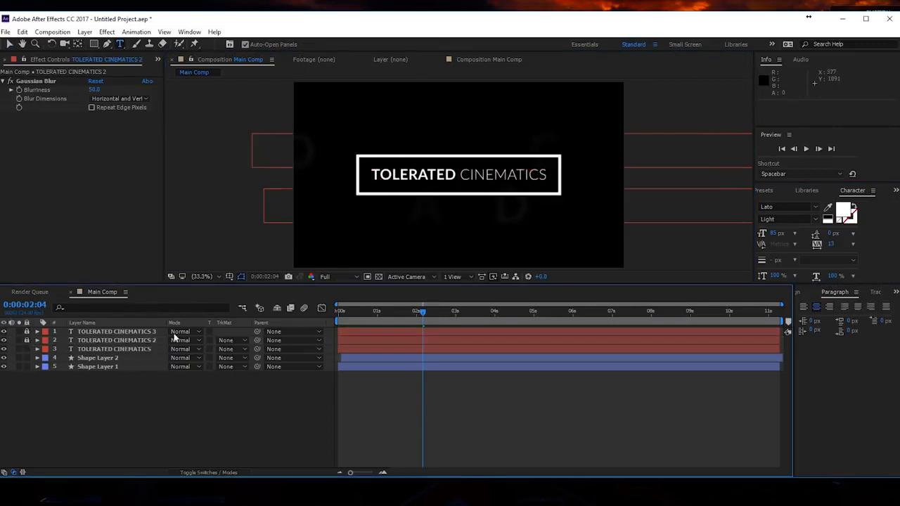
- Change the color of the word CINEMATICS in the main title to yellow FFDE00
click(482, 176)
double_click(523, 173)
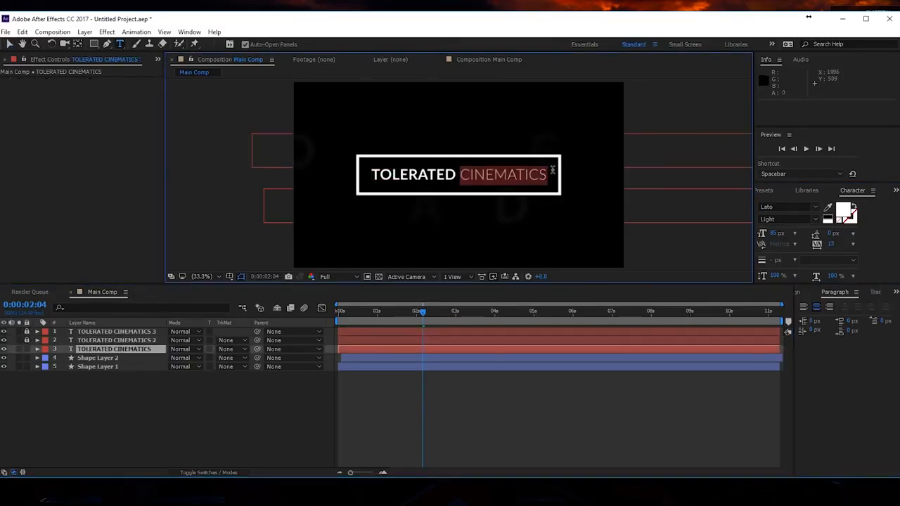
click(844, 211)
drag(719, 380, 714, 376)
click(701, 264)
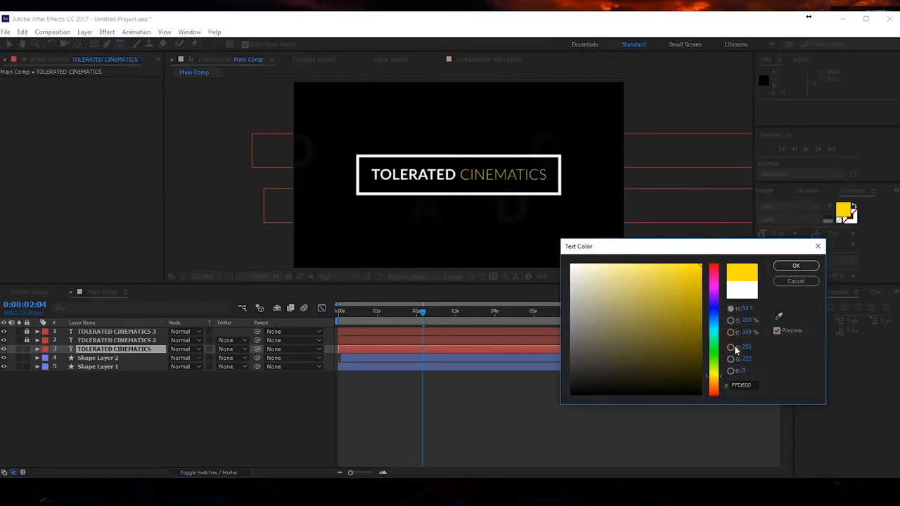
click(794, 266)
- Preview the title animation and return to 0:00:00:00
click(553, 417)
key(space)
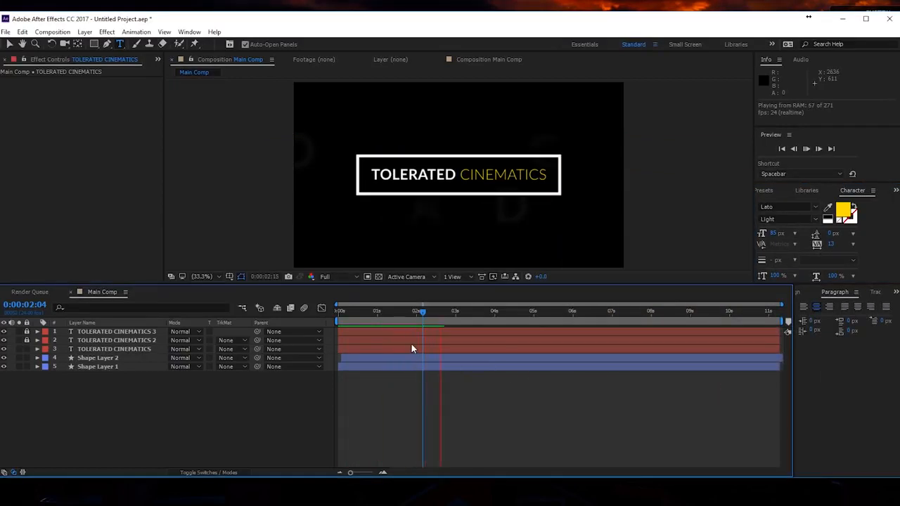
drag(433, 313, 314, 309)
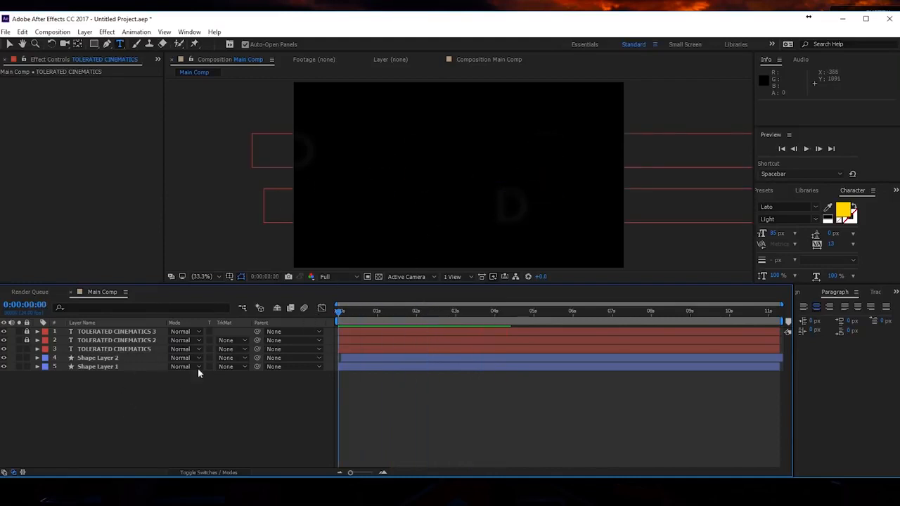
- Unlock the two blurred title layers and make all five layers 3D
click(203, 472)
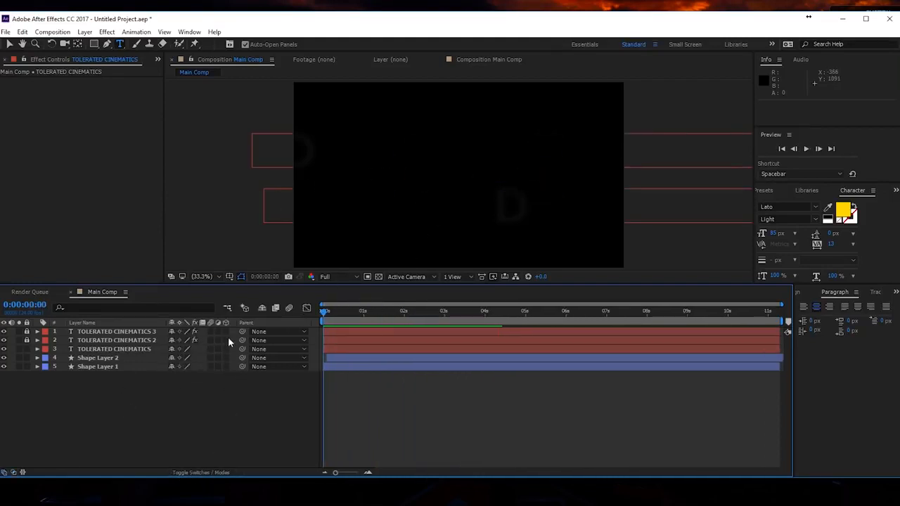
drag(227, 349, 227, 326)
drag(27, 332, 26, 340)
drag(227, 335, 226, 341)
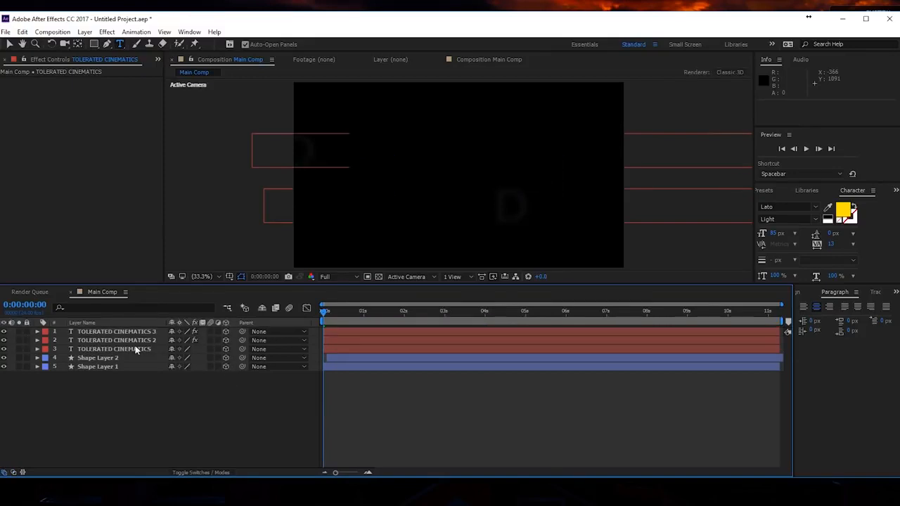
- Lock the two blurred title layers and add a two-node camera with the 35mm preset
drag(27, 331, 27, 341)
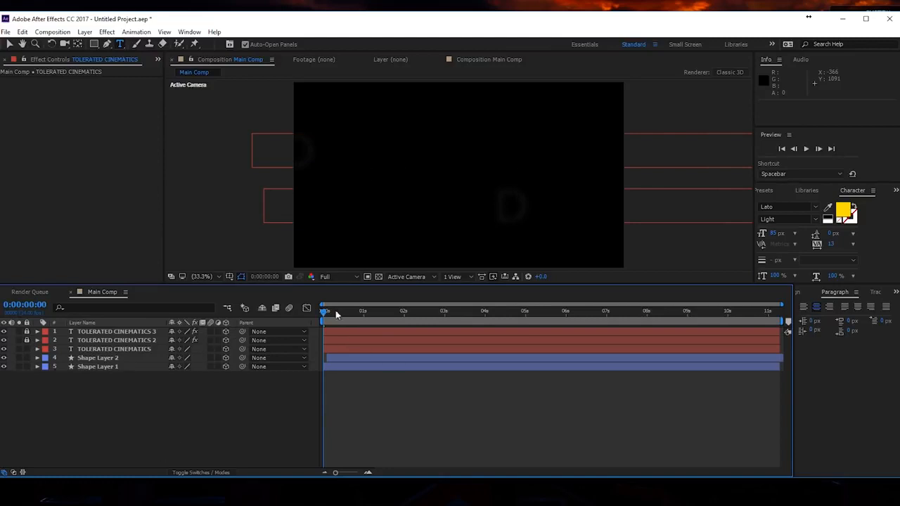
right_click(179, 400)
mouse_move(207, 409)
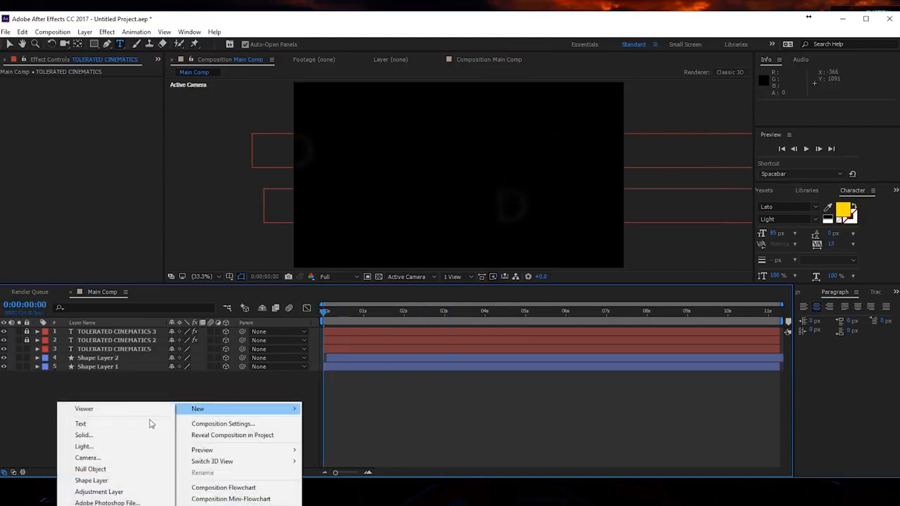
click(151, 458)
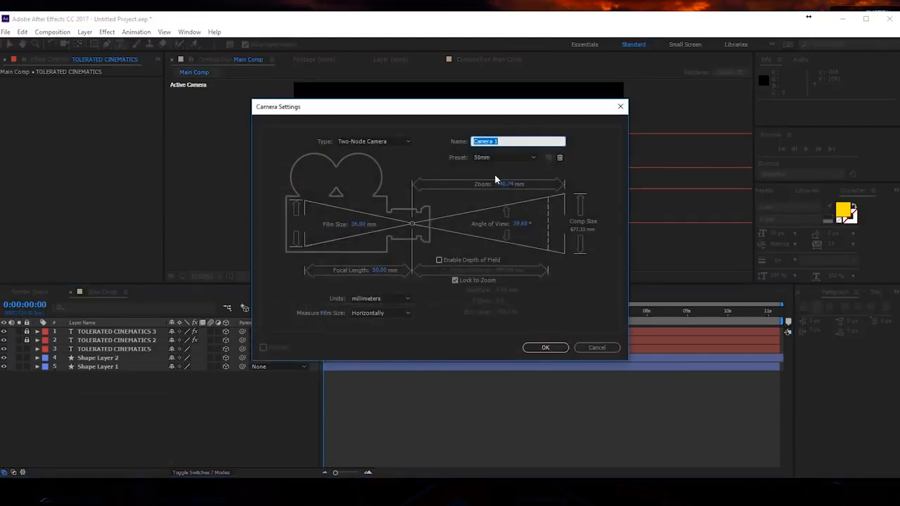
click(503, 157)
click(505, 158)
click(505, 157)
click(512, 231)
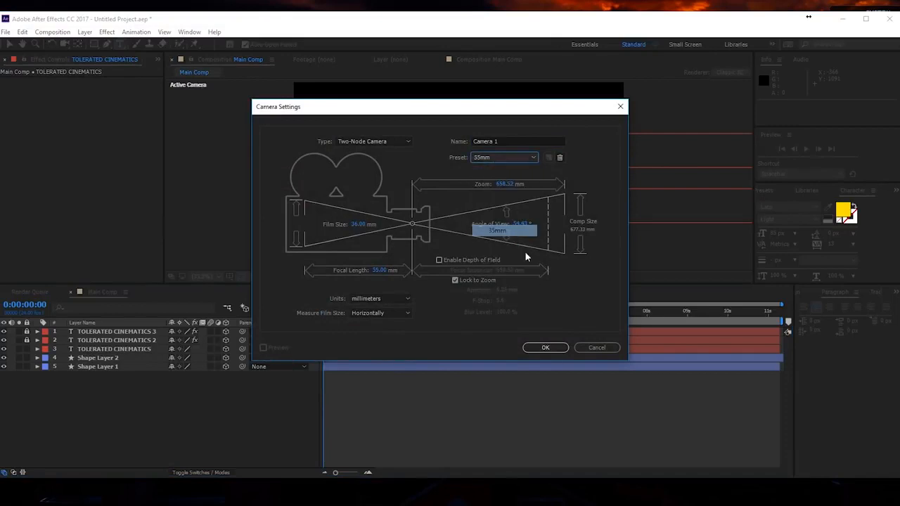
click(546, 348)
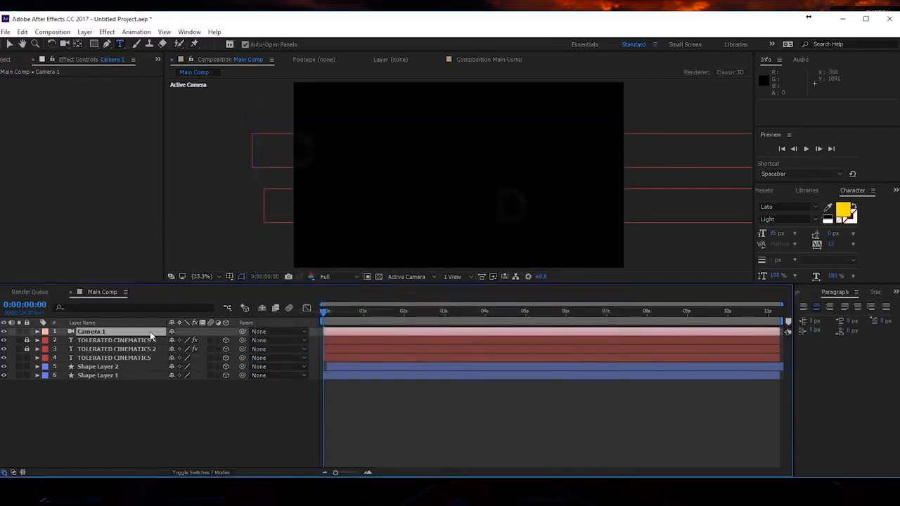
- Keyframe Camera 1's current Position at the composition's end and move that keyframe to 0:00:03:00
key(End)
key(p)
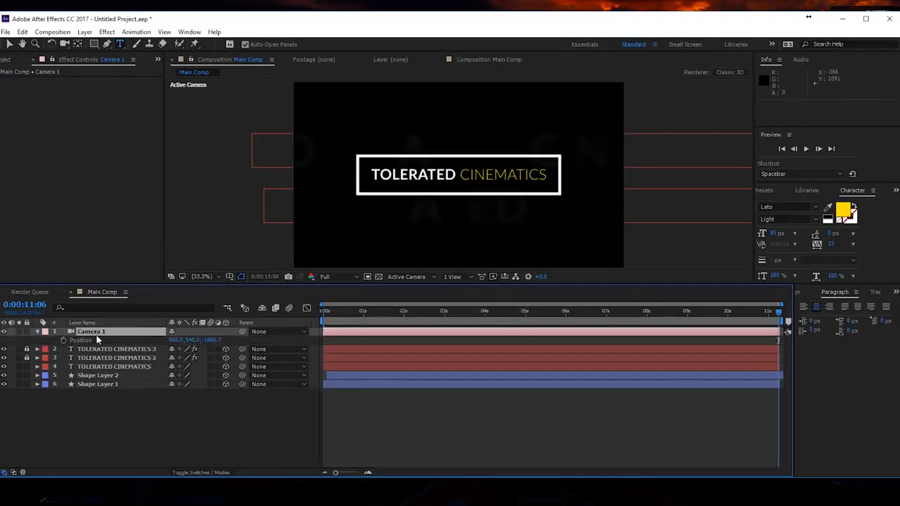
click(63, 340)
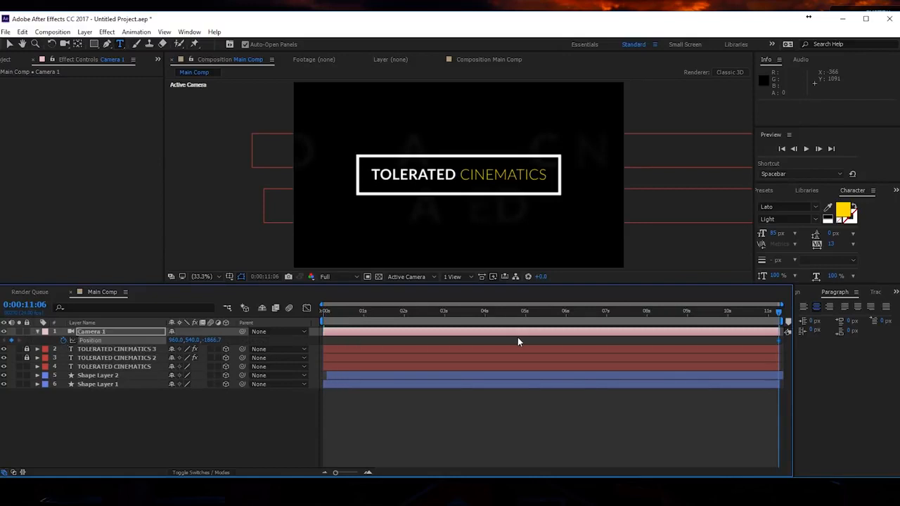
drag(777, 341, 441, 350)
- Add a Position keyframe for Camera 1 at 0:00:00:00 with the Z value set to -76.7 and scrub through the move
key(Home)
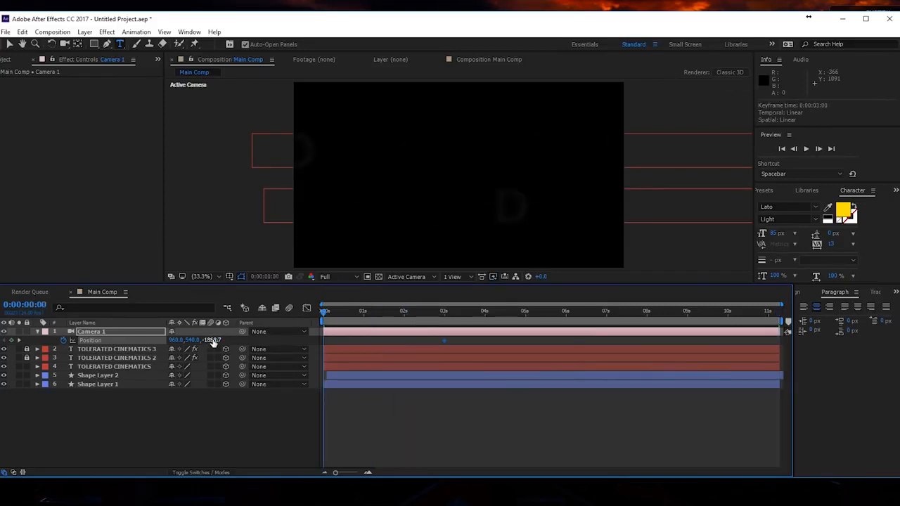
drag(213, 342, 295, 343)
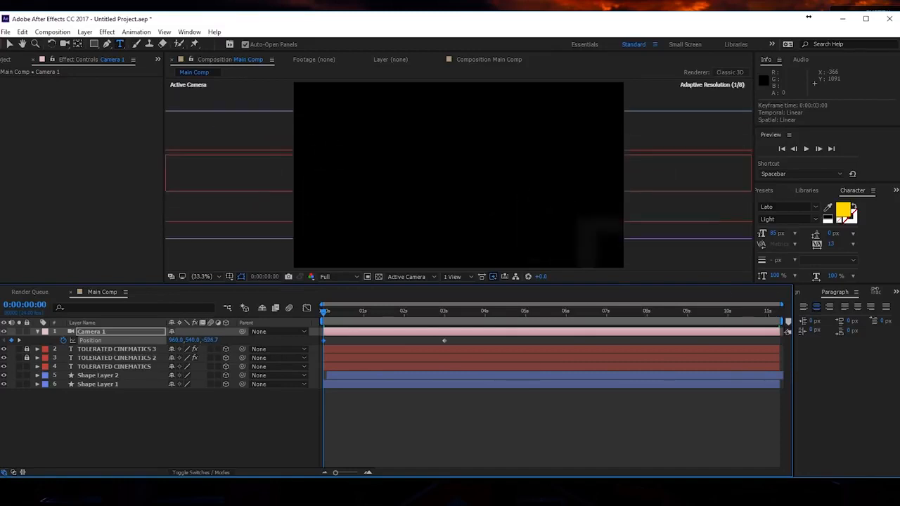
drag(325, 312, 365, 353)
drag(356, 312, 314, 321)
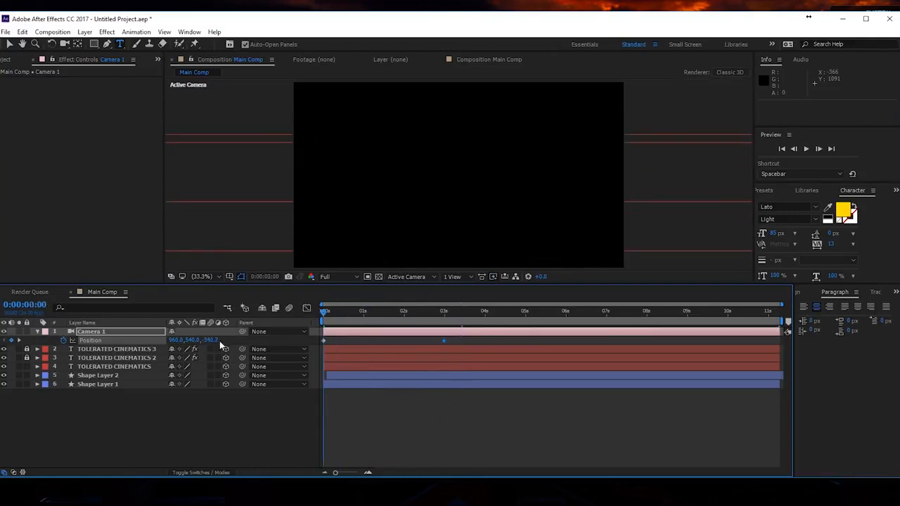
drag(213, 341, 387, 331)
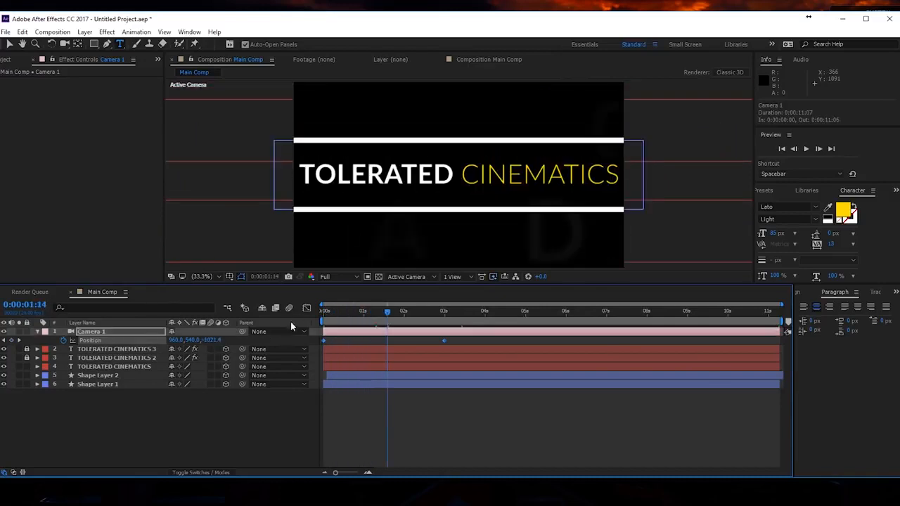
- Shape Camera 1's Position speed graph into a sharp early peak above 2000 px/sec that eases down to zero at 3 seconds
click(306, 308)
right_click(351, 373)
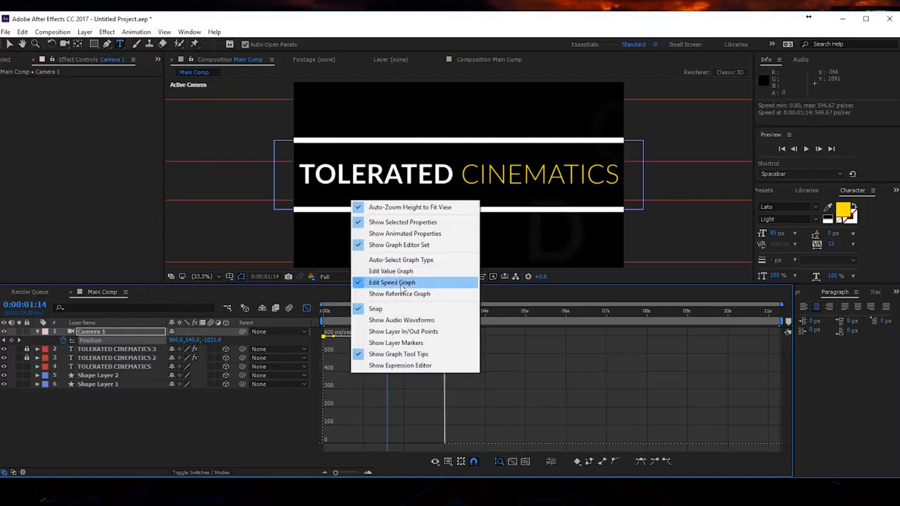
click(415, 259)
drag(440, 338, 393, 445)
drag(434, 315, 440, 323)
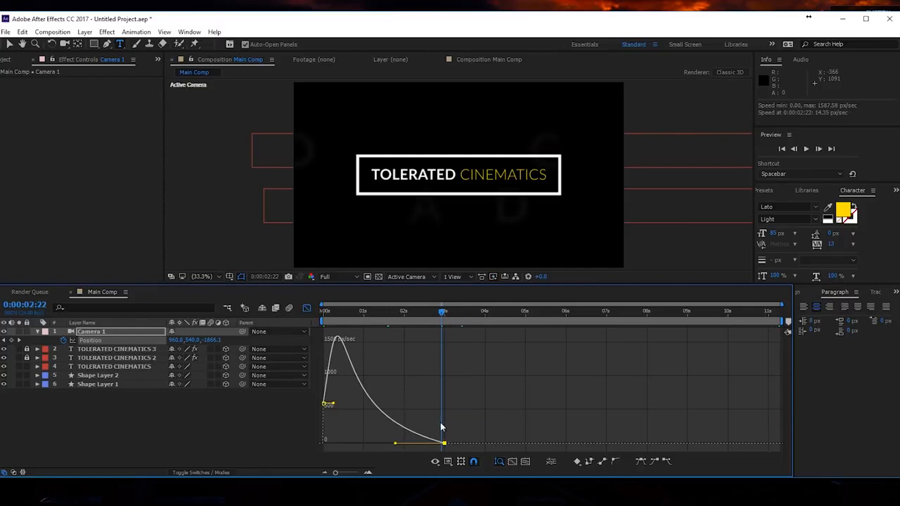
drag(440, 323, 443, 384)
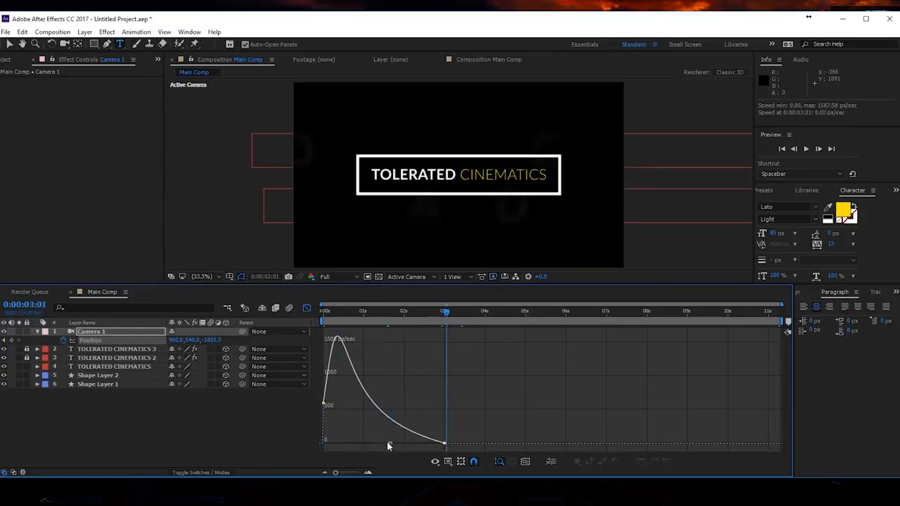
drag(396, 446, 347, 444)
drag(333, 421, 342, 419)
- Preview the eased camera move from 0:00:00:00
drag(335, 311, 289, 312)
key(space)
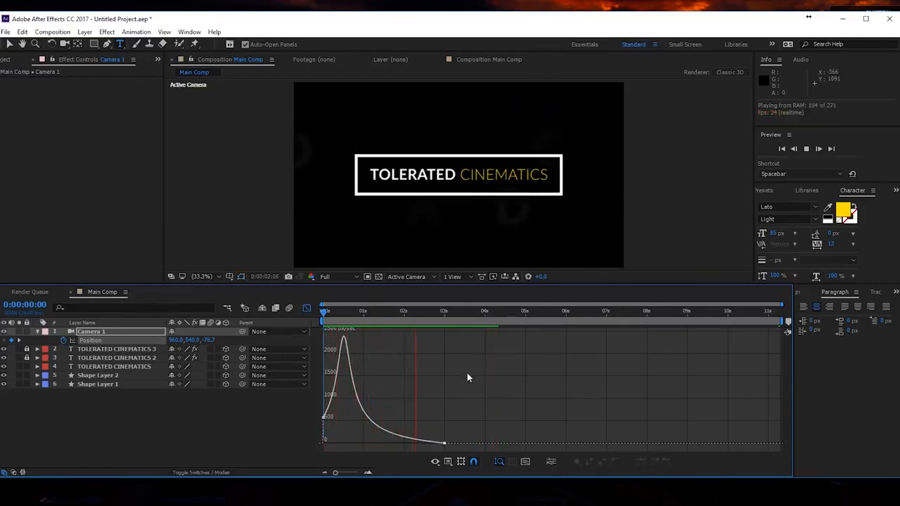
drag(466, 313, 267, 326)
key(space)
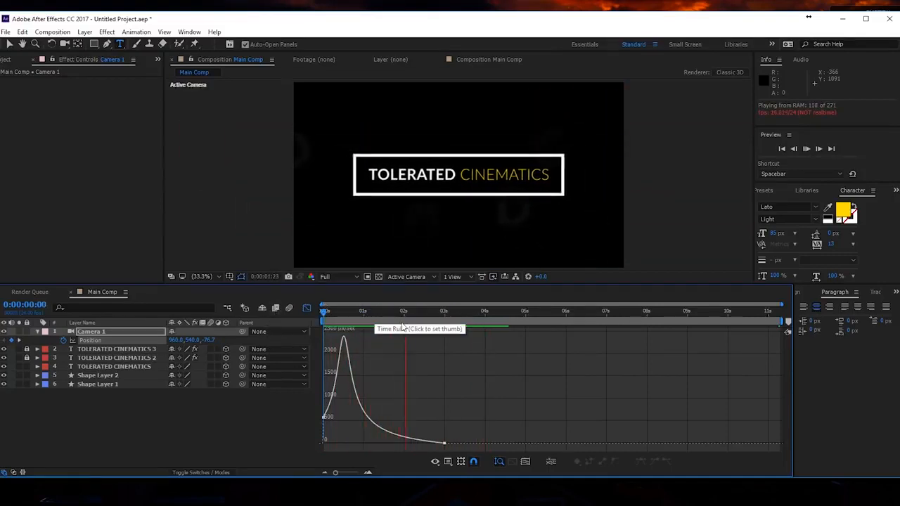
key(space)
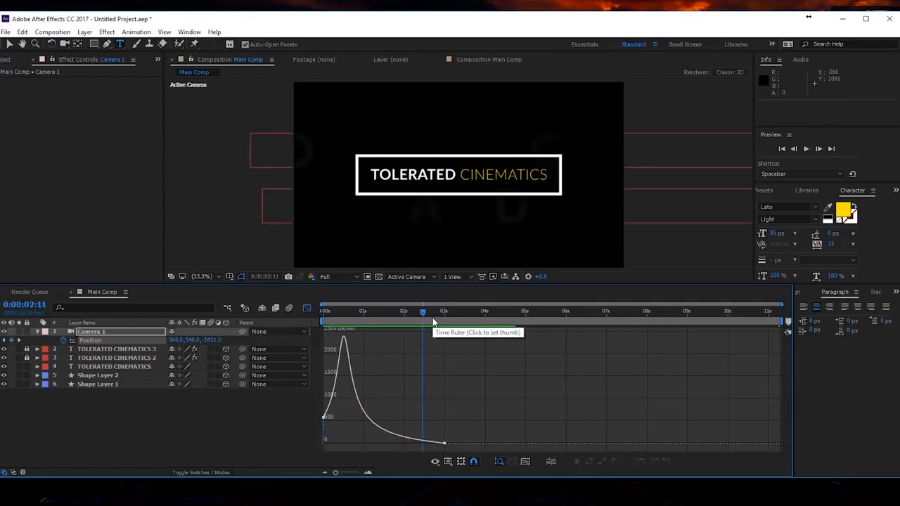